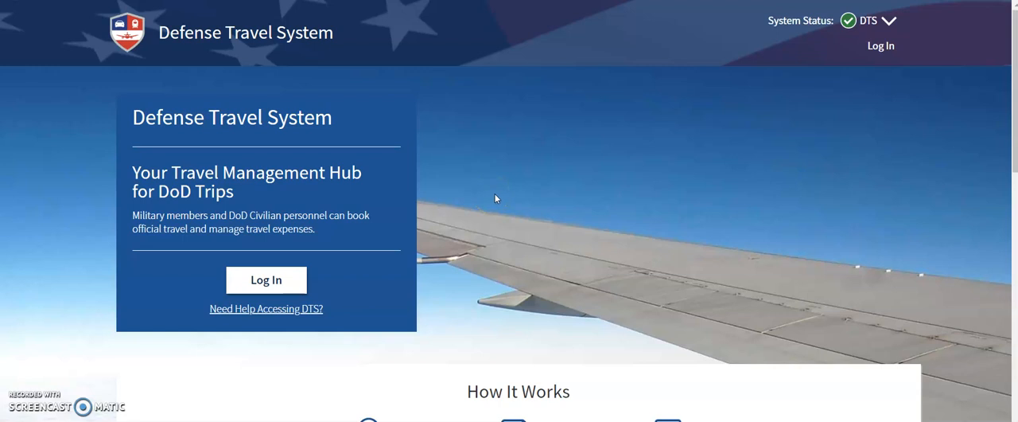
Start logging in to the Defense Travel System and accept the privacy and ethics statement.
left_click(291, 284)
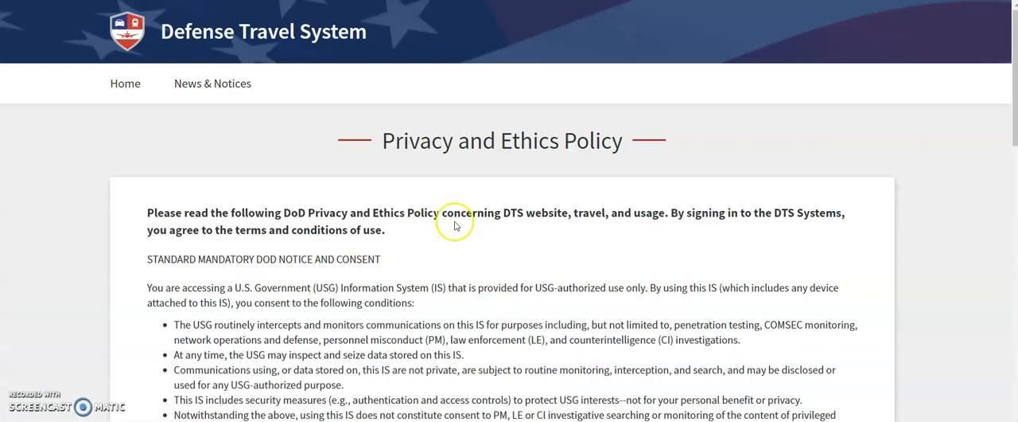
scroll(449, 223, "down", 3)
scroll(456, 227, "down", 15)
left_click(533, 156)
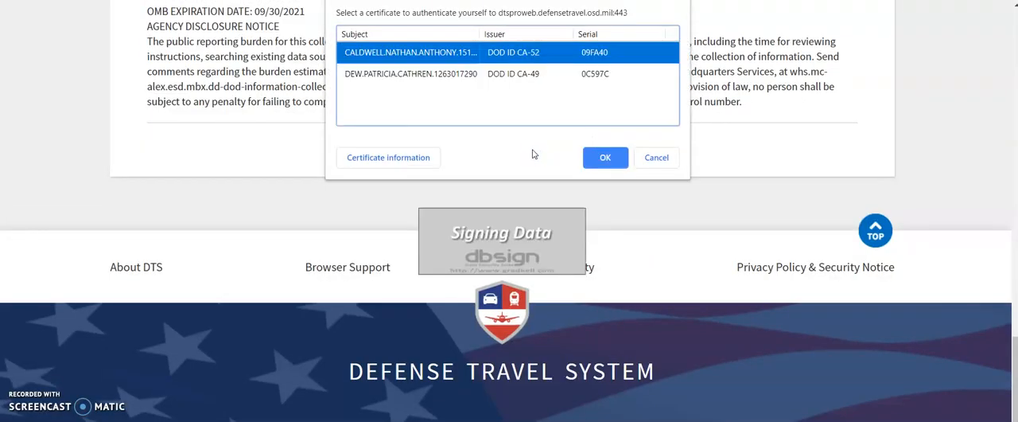
Authenticate with the traveler's DOD ID CA-49 certificate and enter the smart card PIN.
left_click(505, 75)
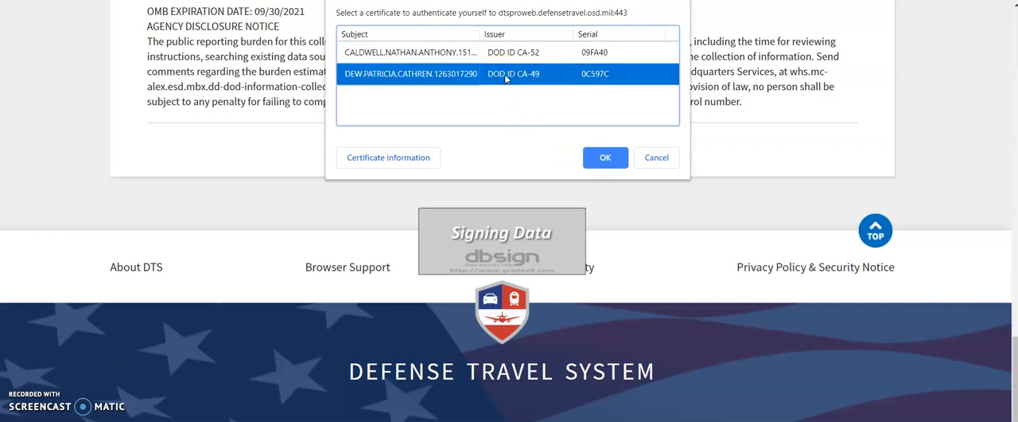
left_click(602, 158)
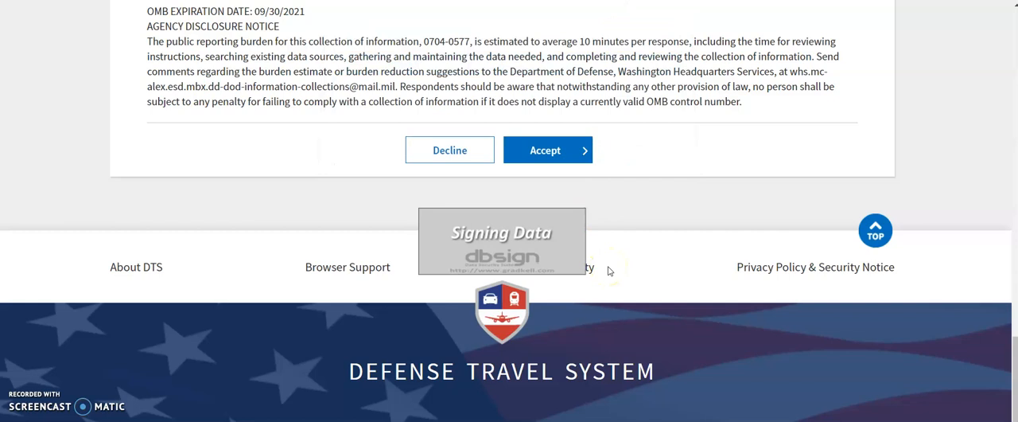
type("******")
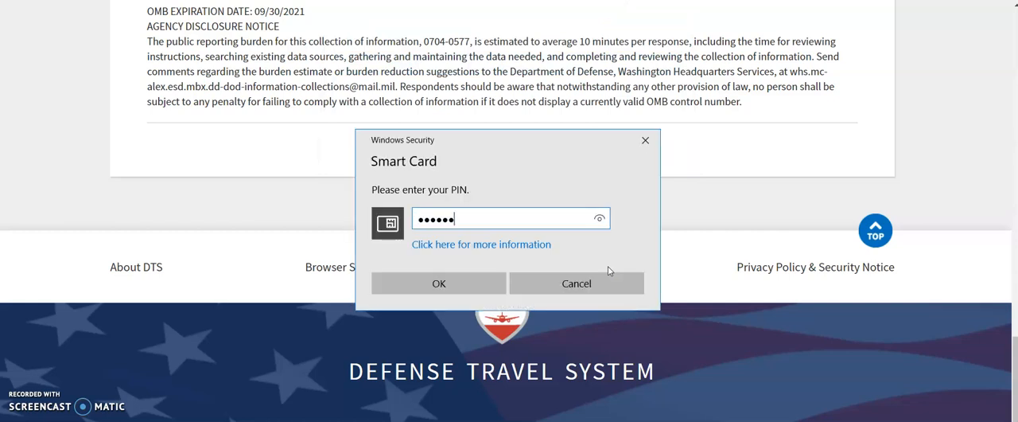
left_click(423, 281)
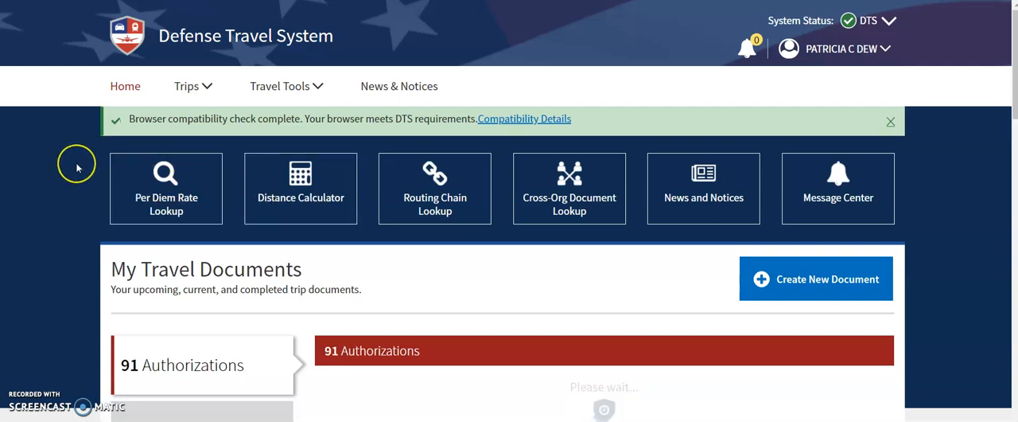
Create a new local voucher document and continue without updating the traveler profile.
scroll(77, 168, "down", 2)
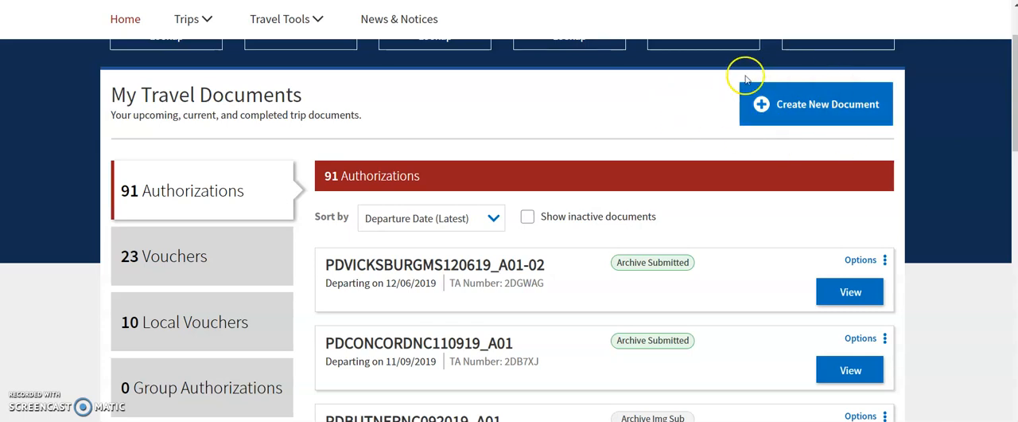
left_click(823, 108)
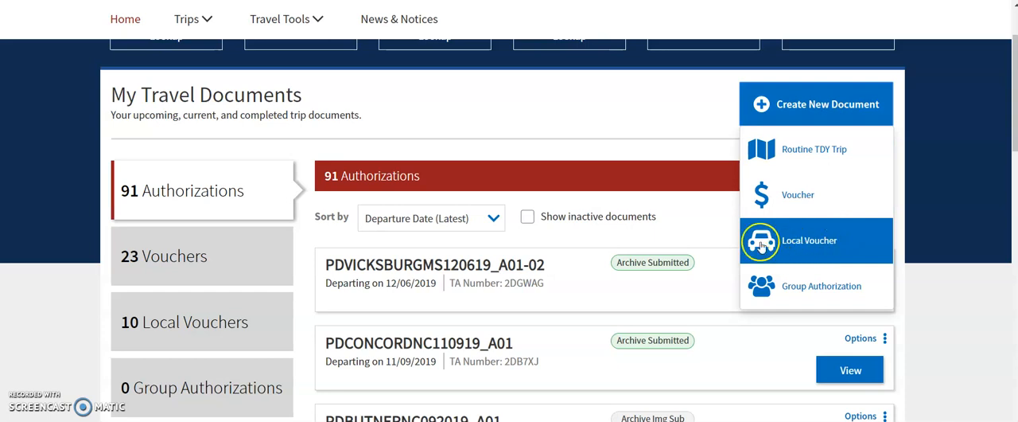
left_click(813, 248)
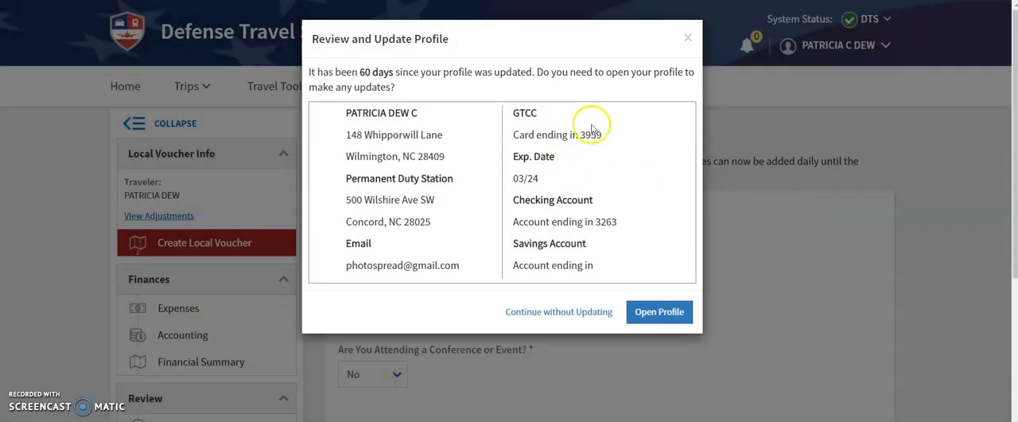
left_click(578, 316)
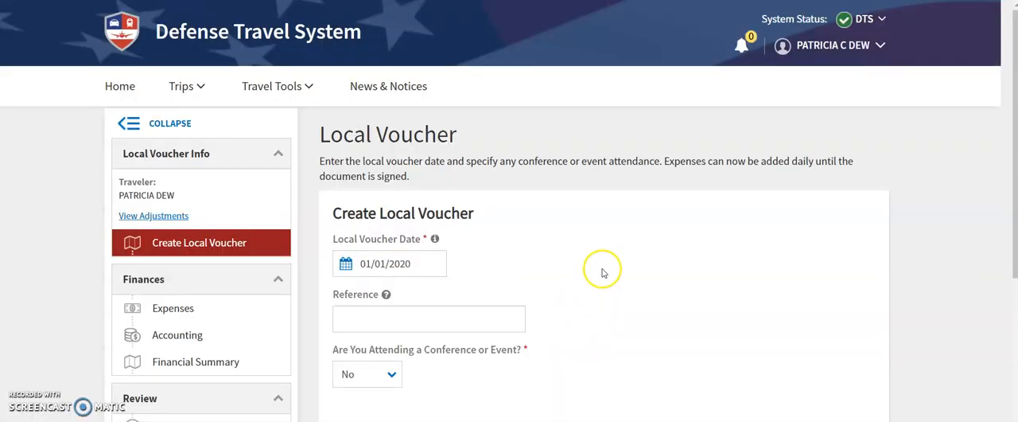
Set the local voucher date to 12/14/2019 and continue to the travel expenses.
scroll(604, 273, "down", 3)
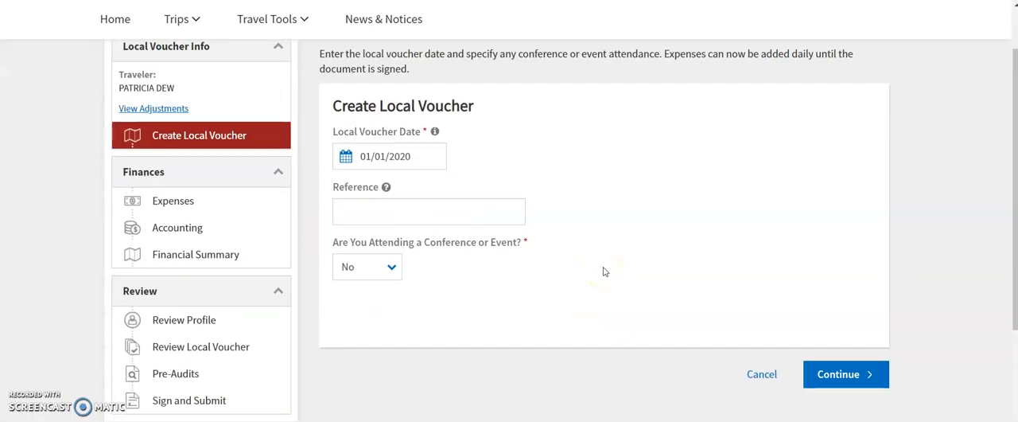
scroll(604, 273, "up", 3)
scroll(467, 253, "down", 3)
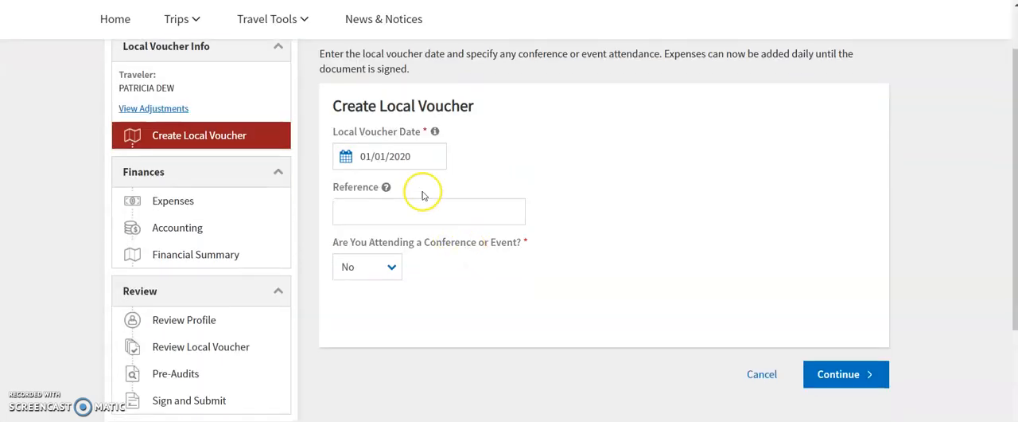
left_click(406, 159)
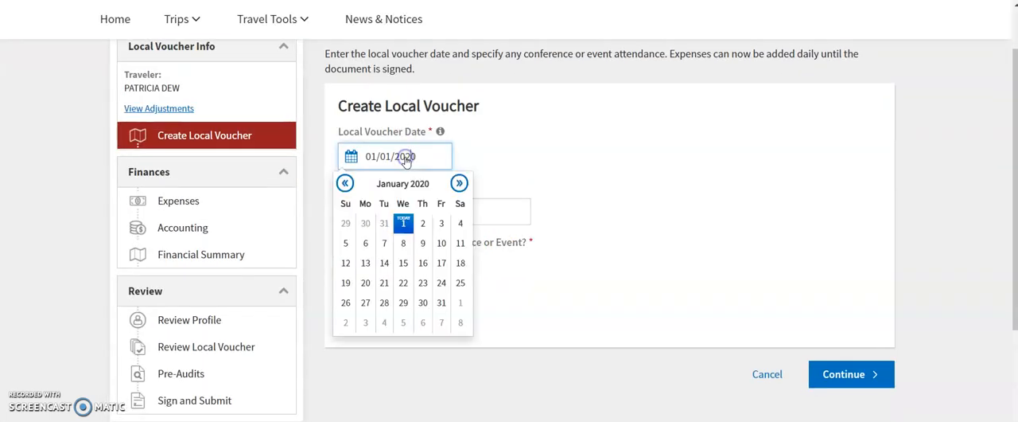
left_click(347, 183)
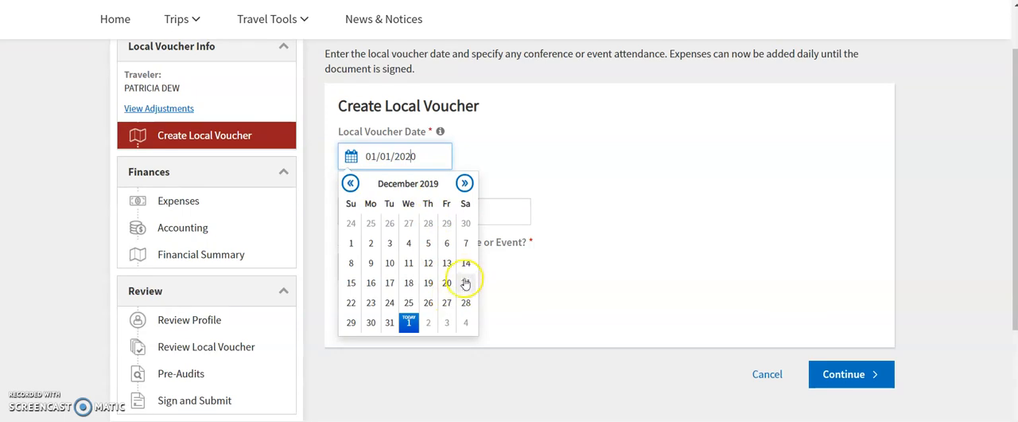
left_click(466, 265)
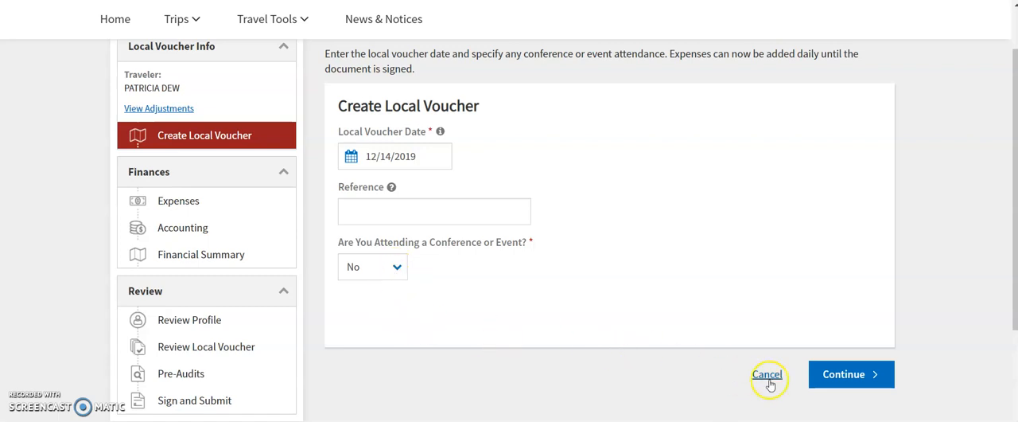
left_click(870, 382)
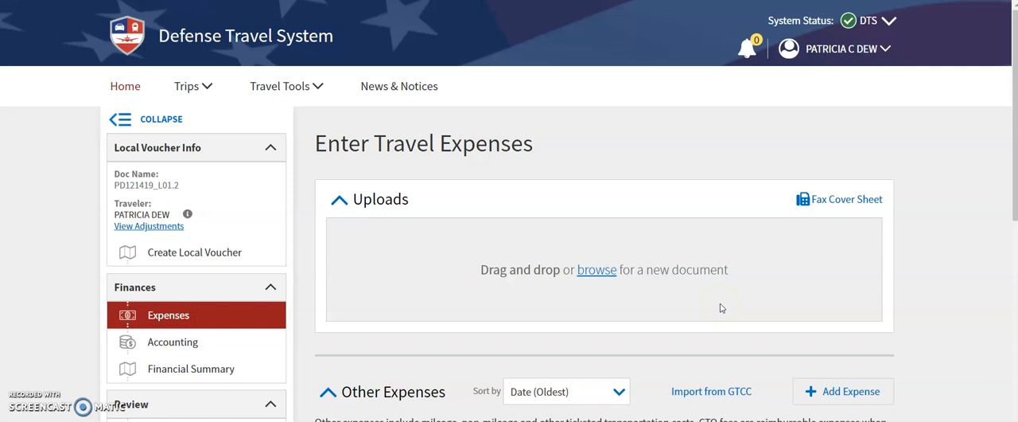
Add a new expense under Other Expenses with the mileage type Private Vehicle - GOV Auth & Avail.
scroll(880, 206, "down", 2)
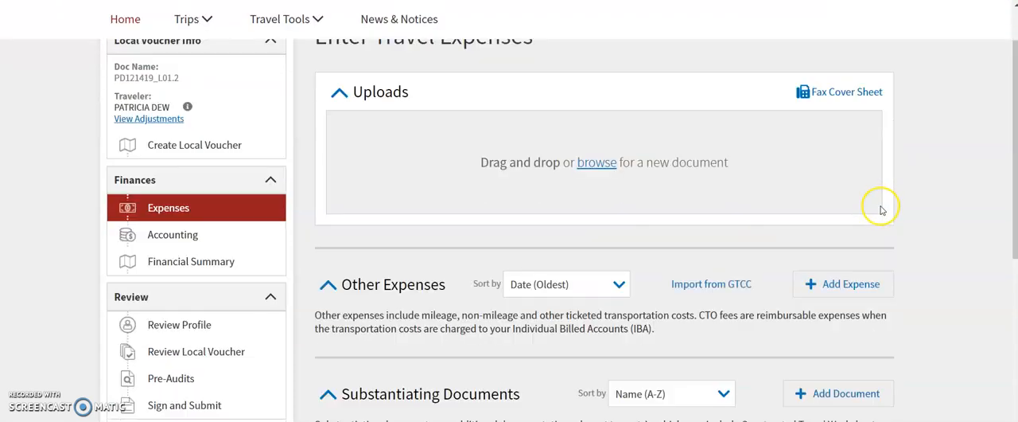
scroll(881, 211, "down", 2)
scroll(880, 213, "down", 1)
scroll(881, 213, "up", 2)
scroll(881, 214, "up", 1)
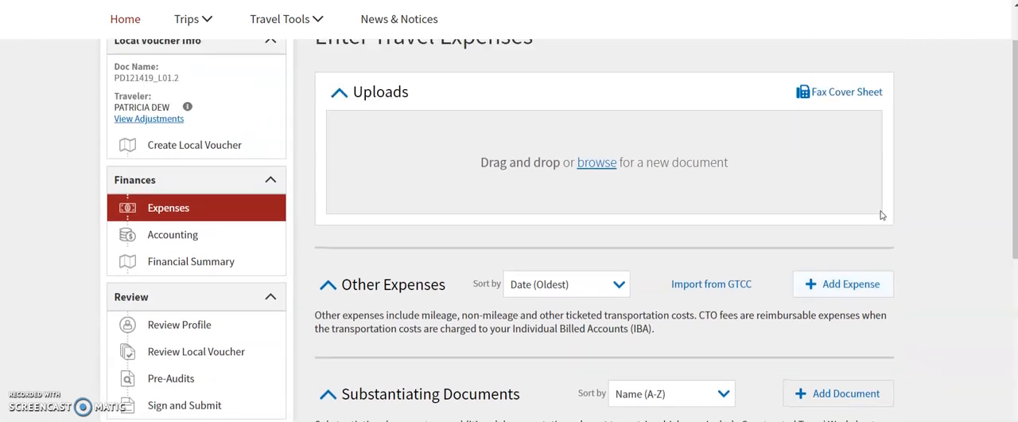
scroll(882, 215, "down", 2)
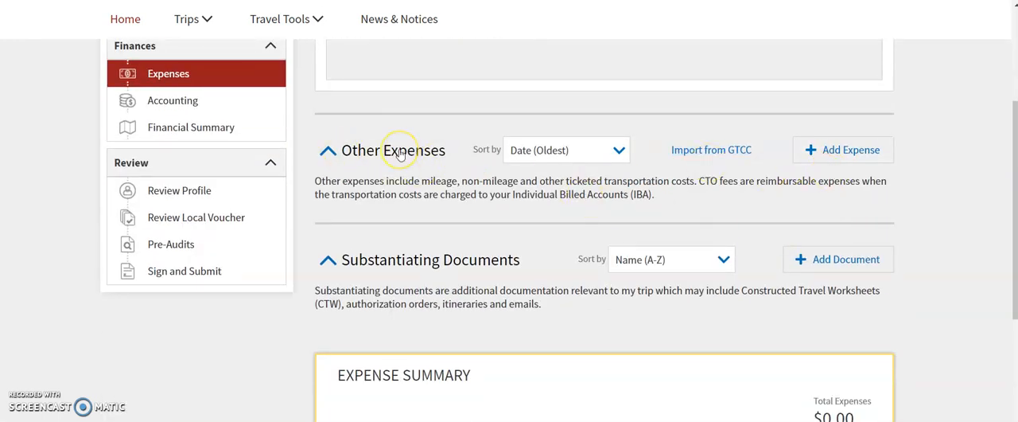
left_click(814, 157)
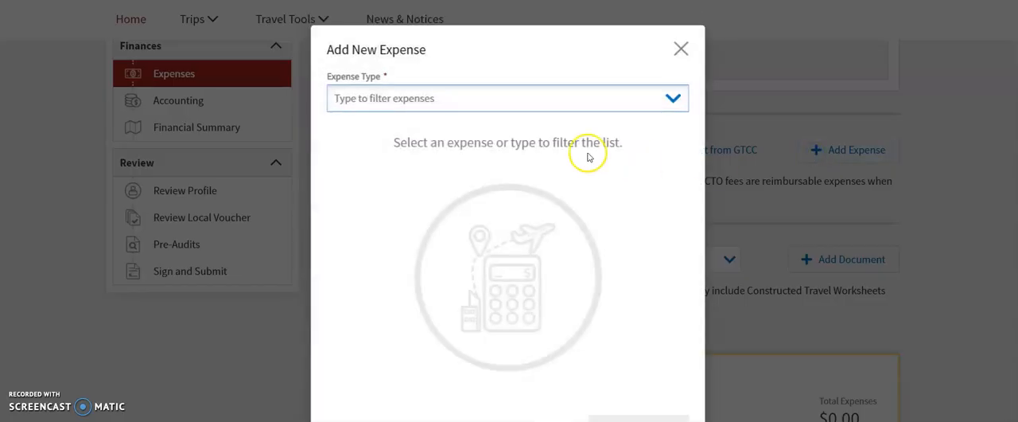
left_click(674, 104)
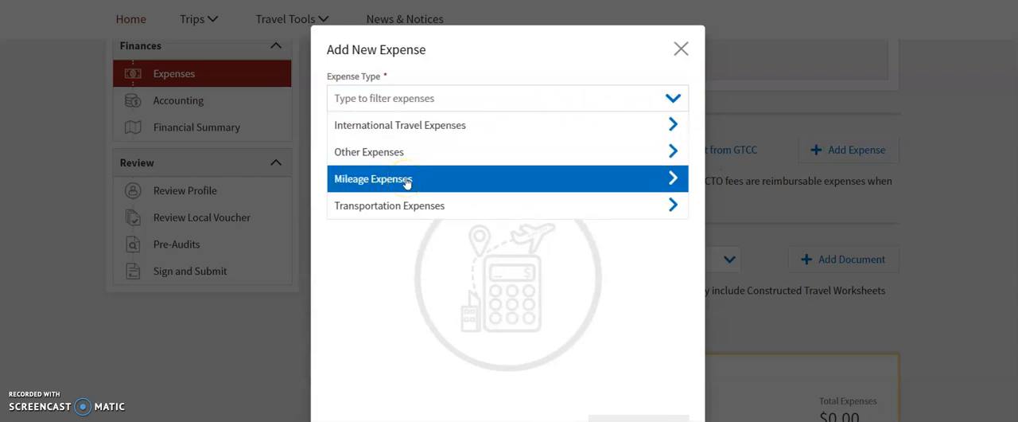
left_click(676, 185)
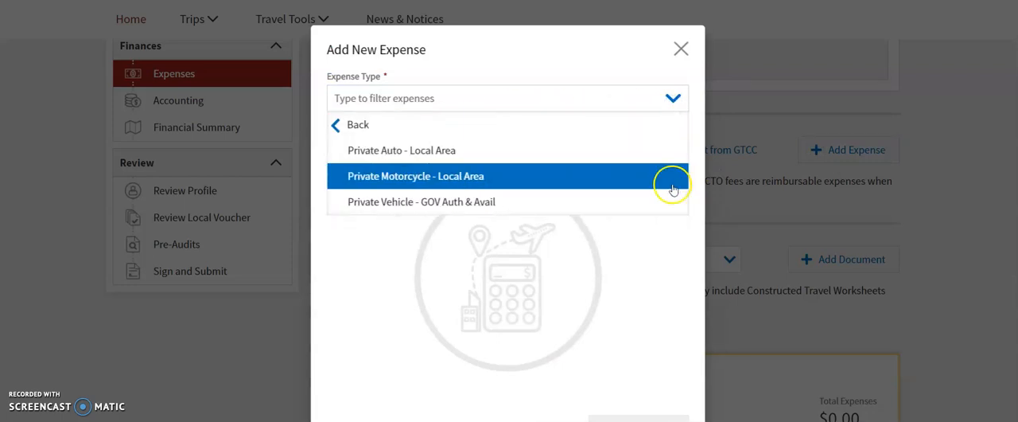
left_click(429, 209)
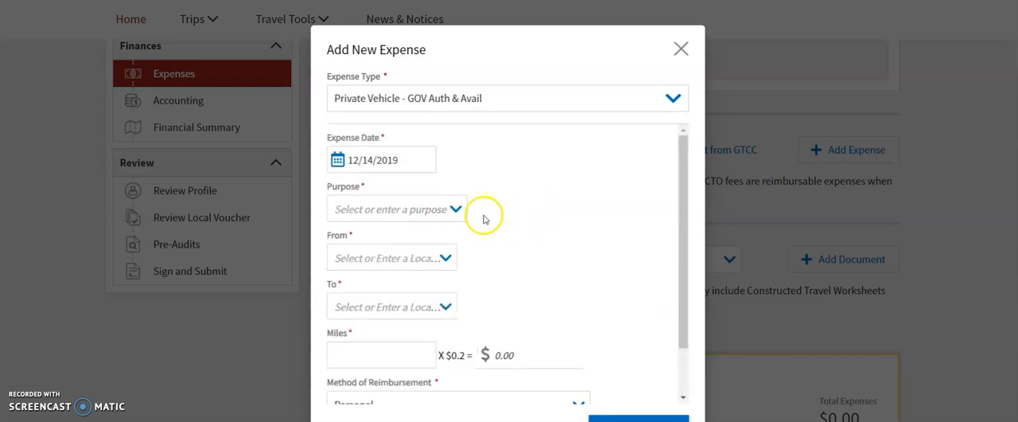
Enter "BA attendance" as the purpose of the mileage expense.
left_click(436, 212)
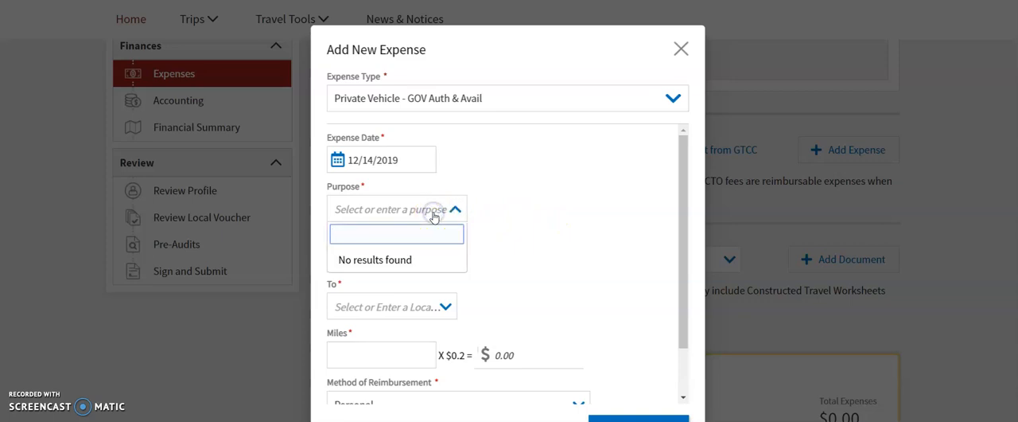
type("BA")
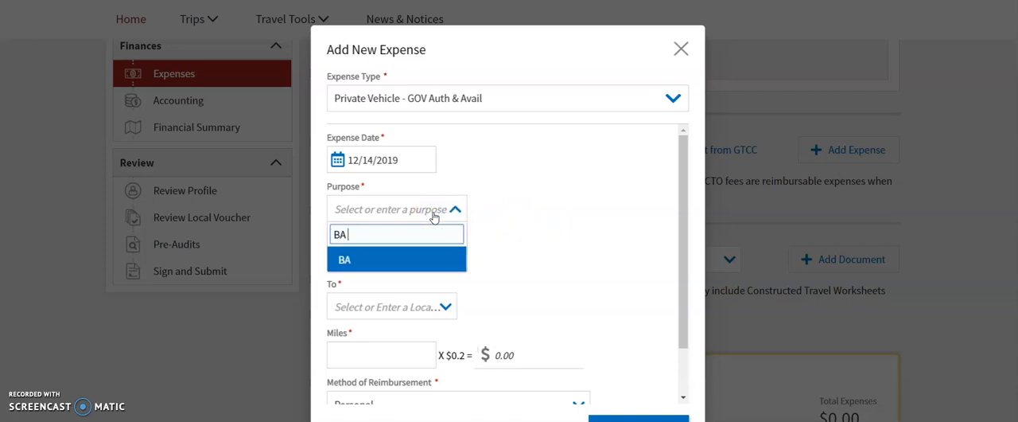
type(" attendance")
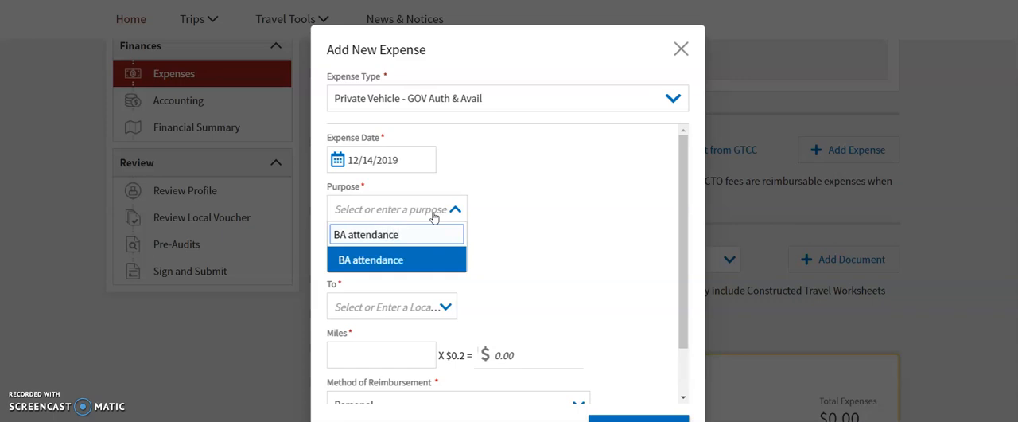
key("Return")
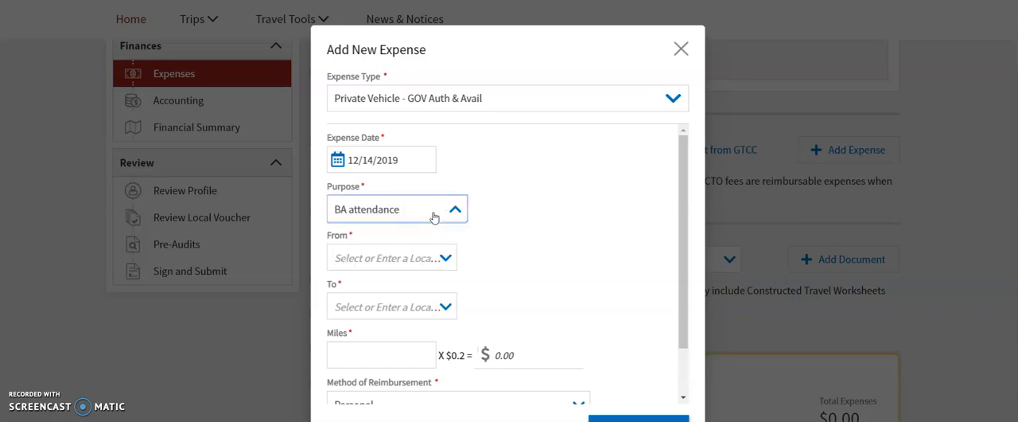
Set the mileage expense's trip from Residence to Duty Station.
left_click(443, 260)
left_click(354, 309)
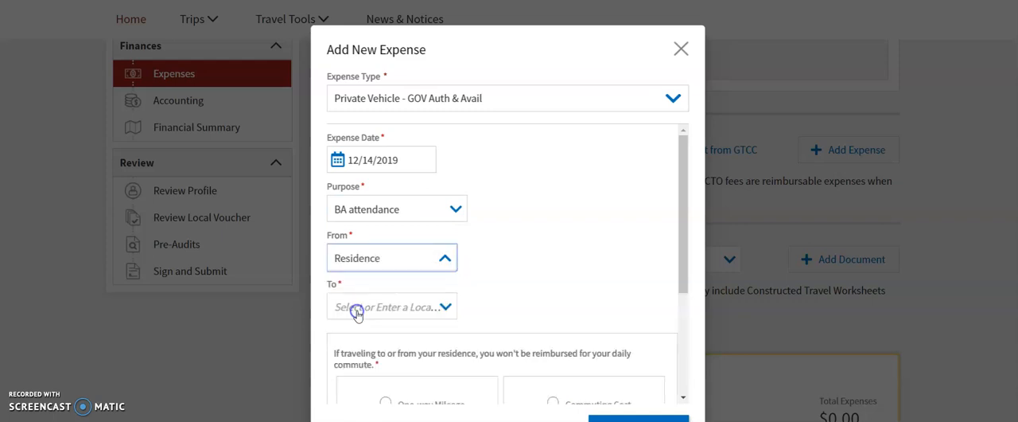
left_click(428, 307)
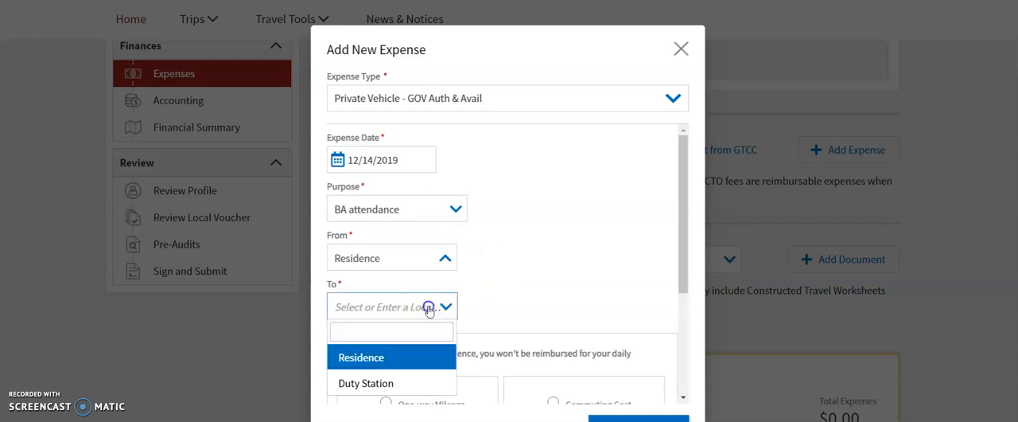
left_click(381, 382)
Choose One-way Mileage for the daily commute deduction and set it to 1 mile.
left_click_drag(682, 204, 683, 296)
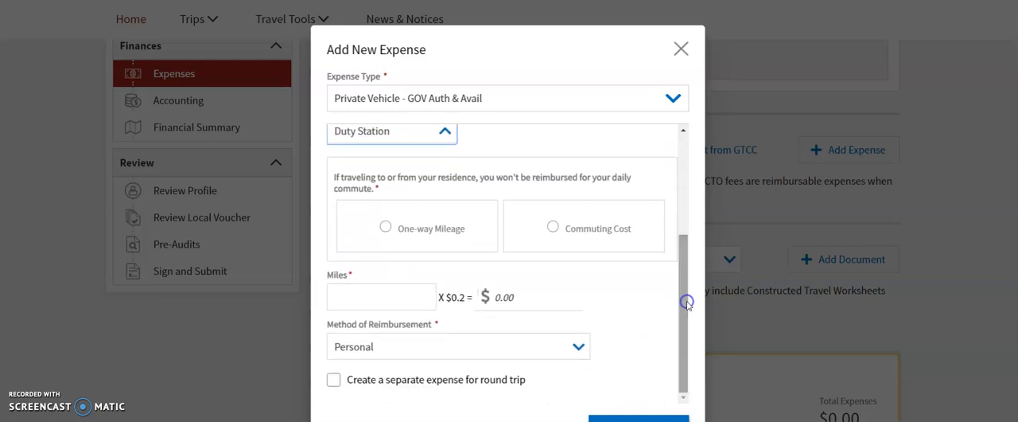
left_click(674, 296)
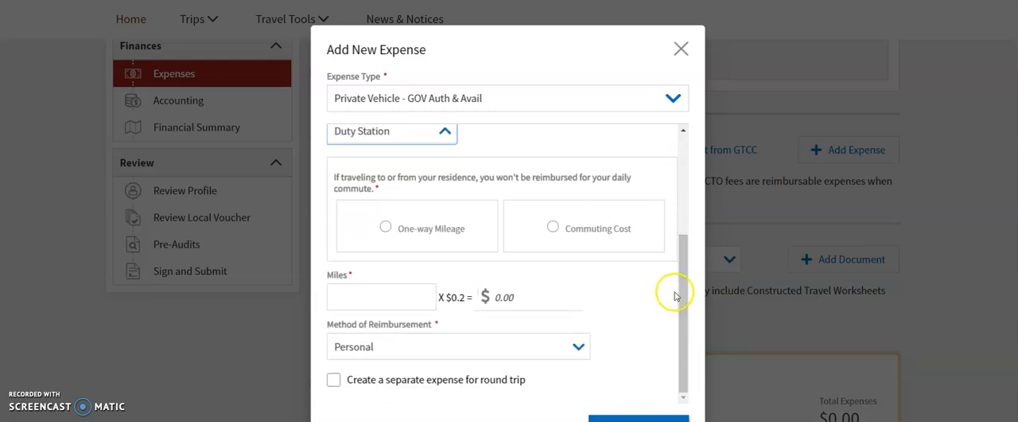
left_click(386, 229)
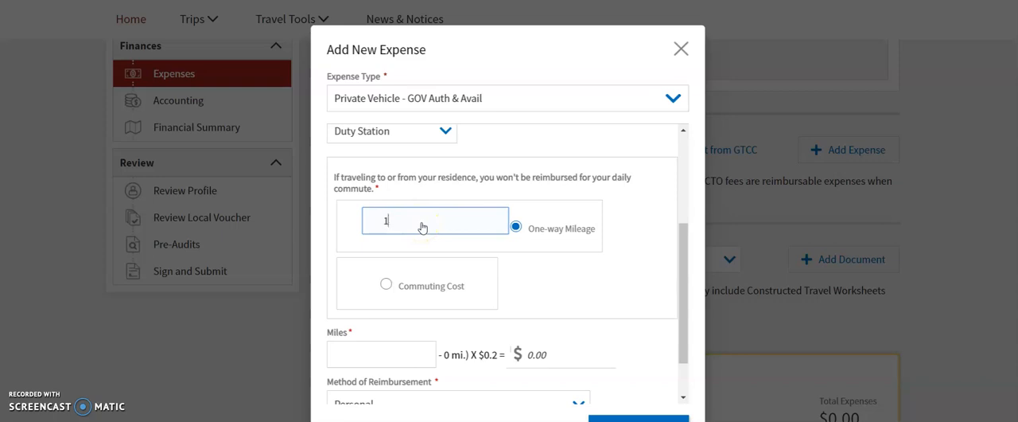
Enter 203 as the miles travelled and enable a separate expense for the round trip.
left_click_drag(685, 277, 685, 326)
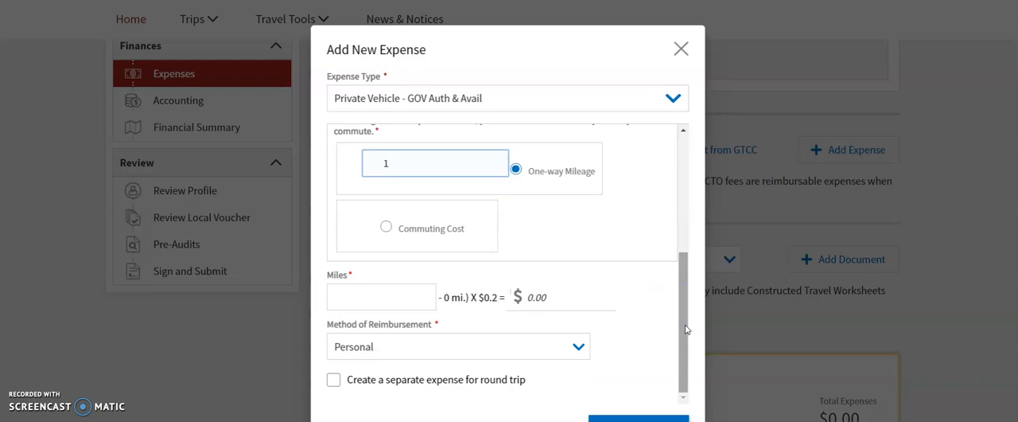
left_click(683, 320)
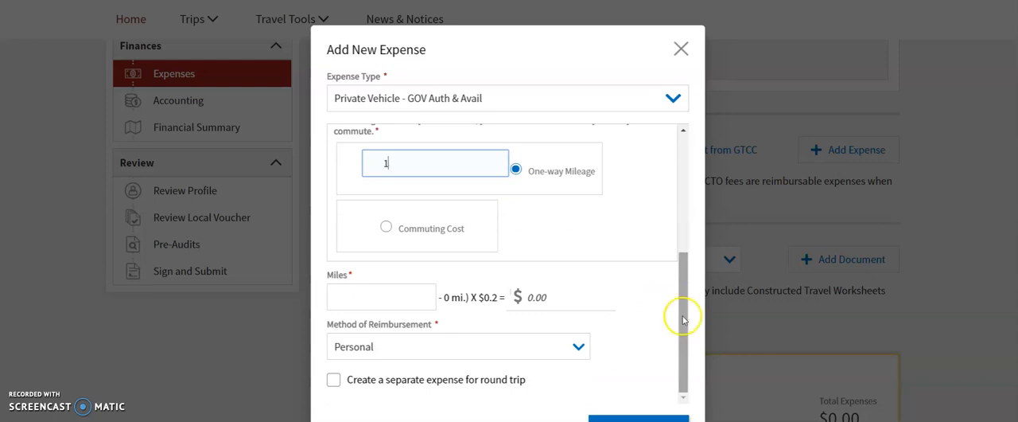
left_click(418, 299)
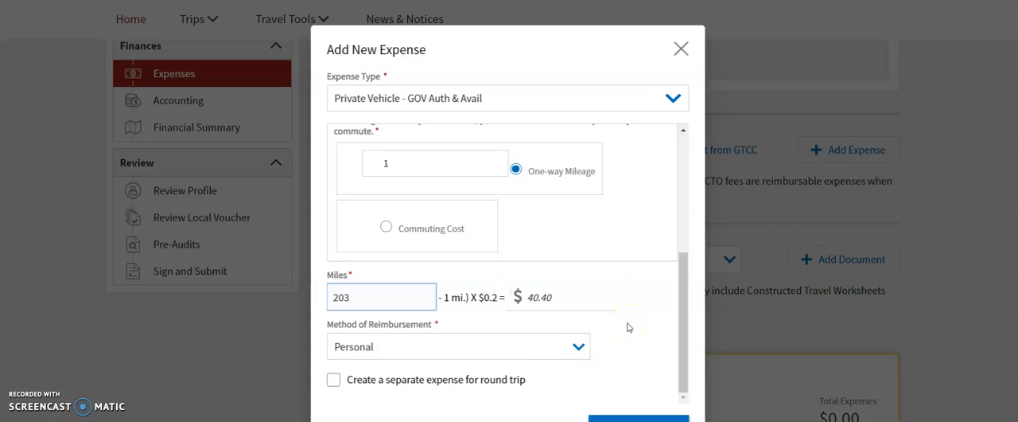
left_click(333, 381)
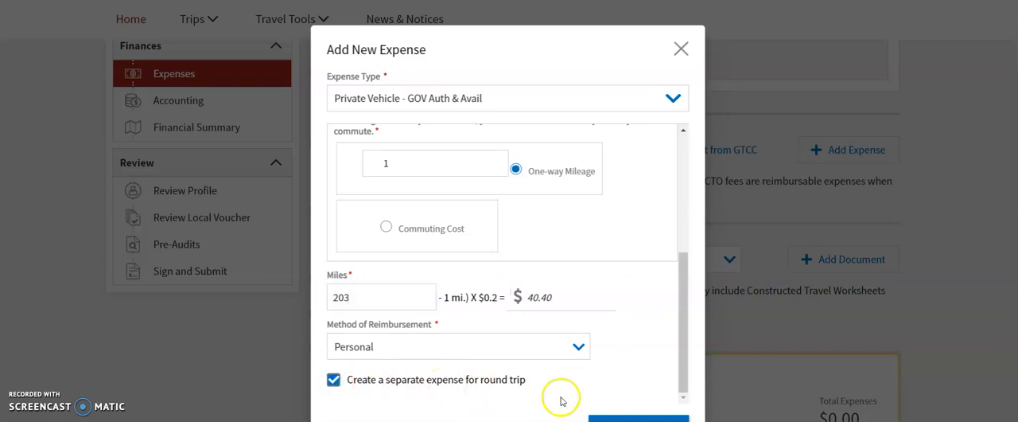
Save the round-trip mileage expense and start a new expense of type Other - Create Your Own.
left_click(625, 417)
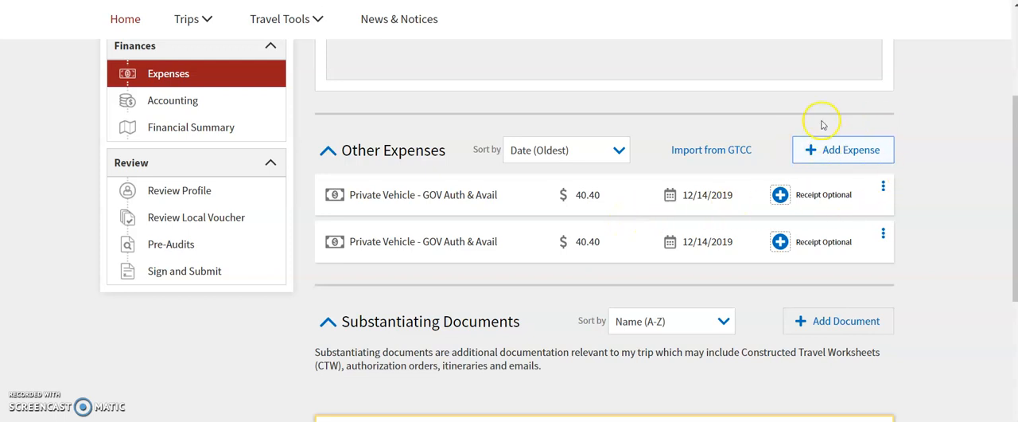
left_click(848, 151)
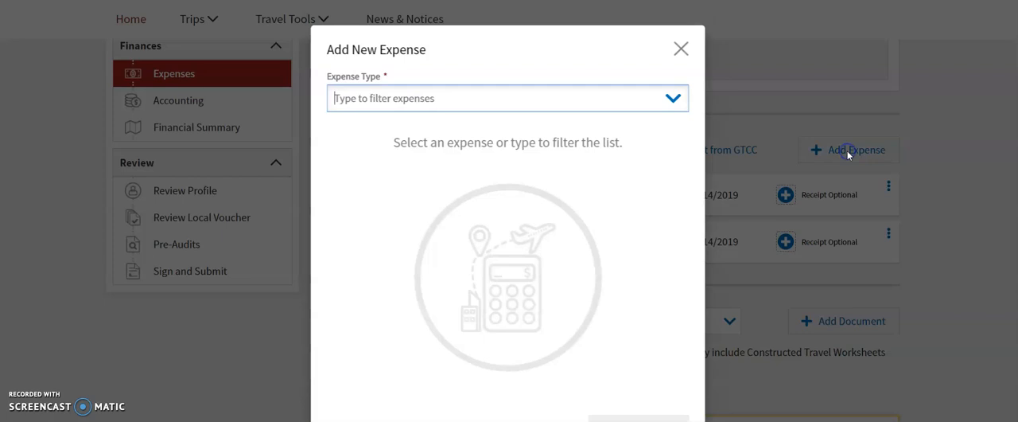
left_click(530, 99)
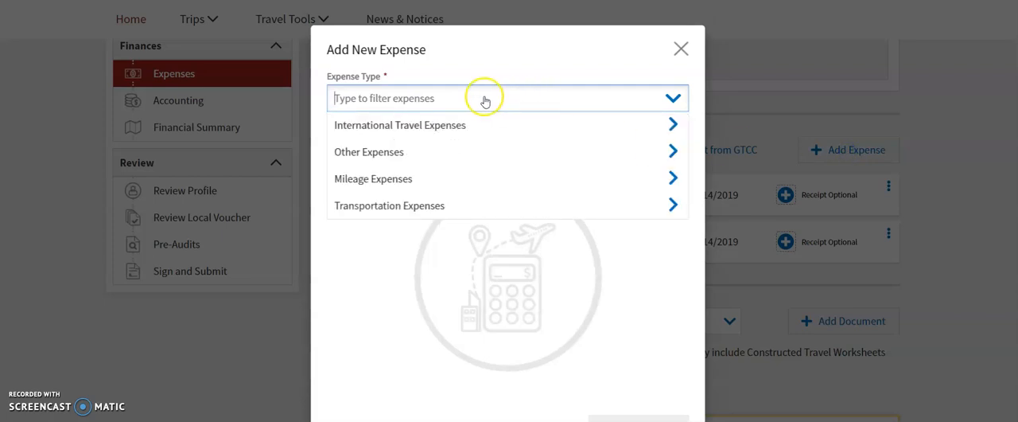
left_click(672, 154)
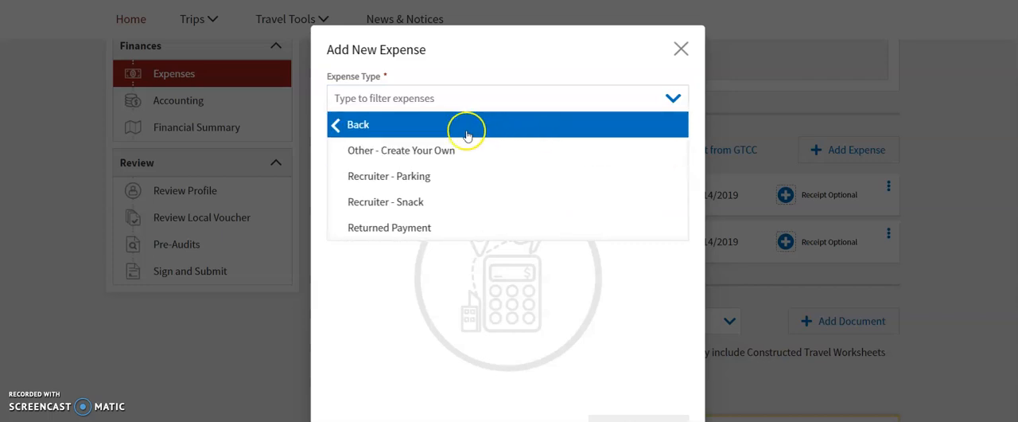
left_click(426, 155)
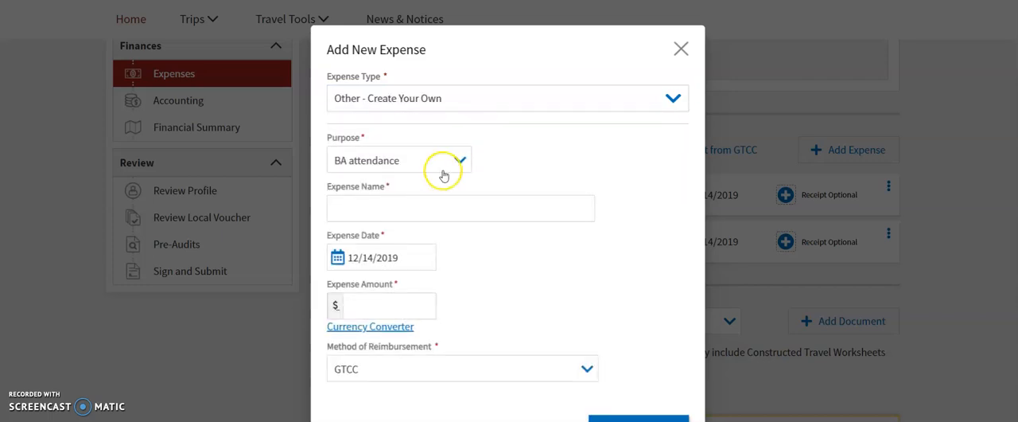
Name the new expense "hotel", set its amount to 192.87 with Personal as the method of reimbursement, and save it.
left_click(437, 211)
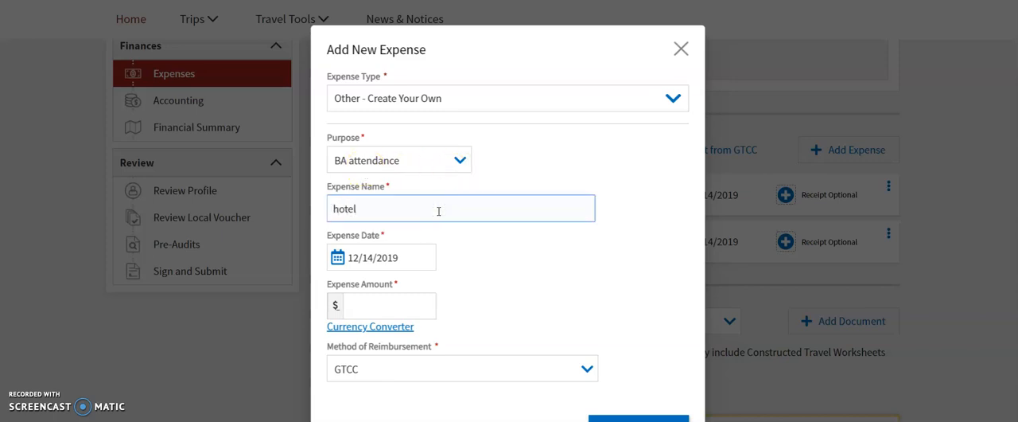
left_click(400, 308)
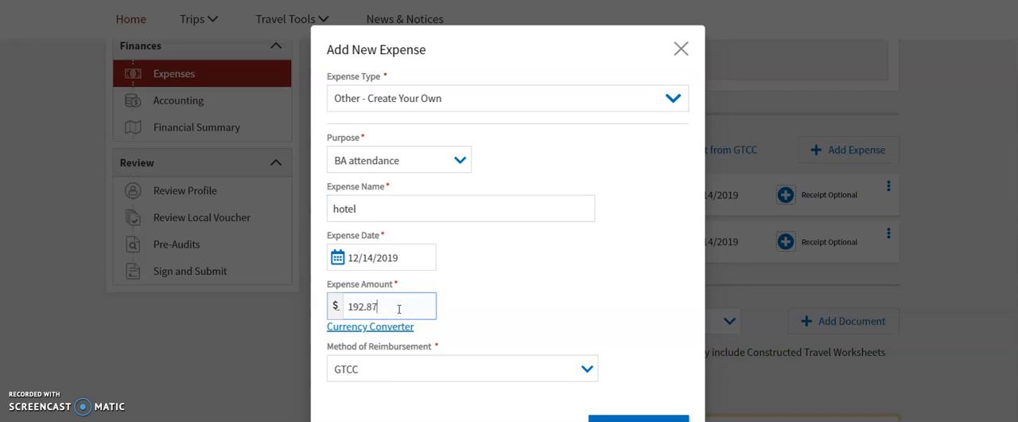
left_click(586, 372)
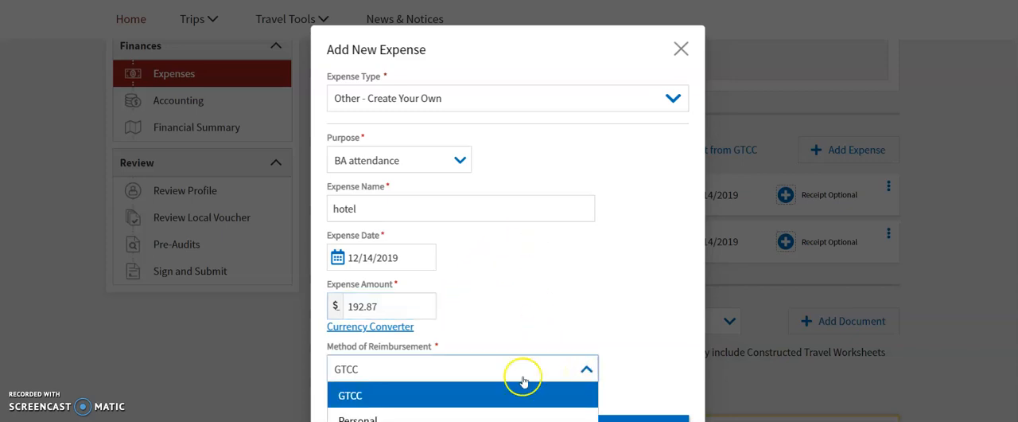
left_click(380, 419)
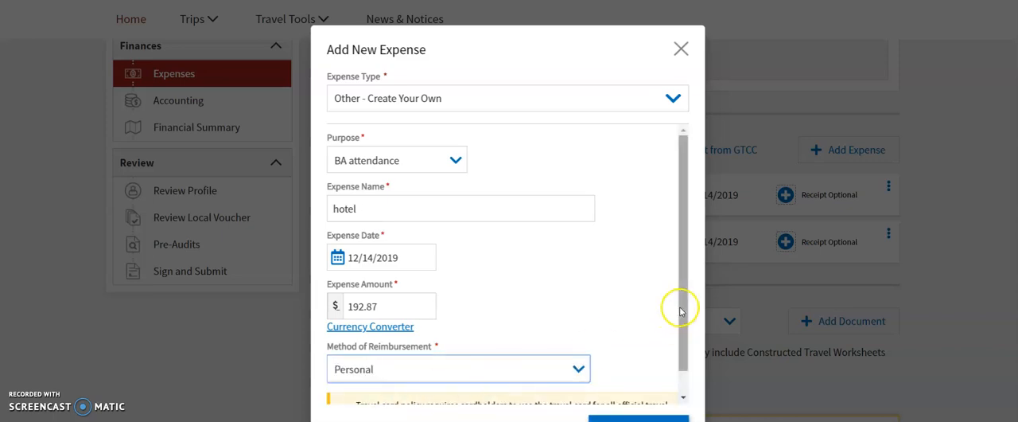
scroll(682, 374, "down", 1)
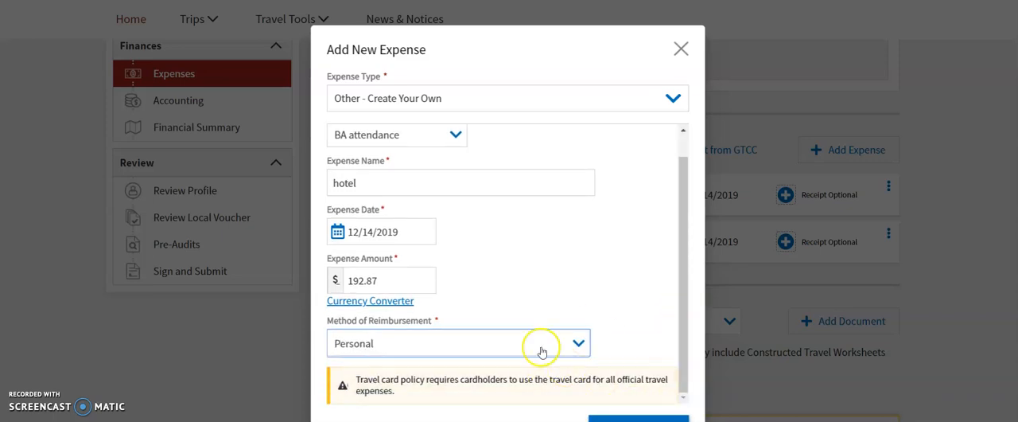
left_click(609, 419)
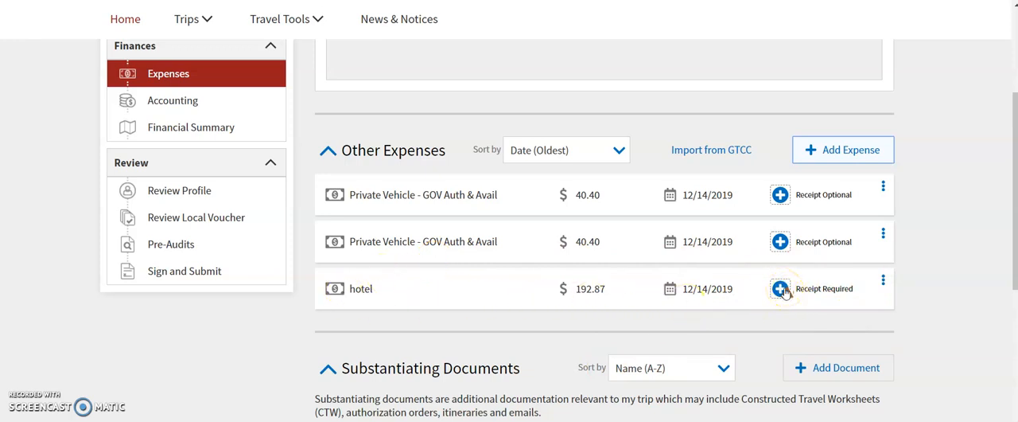
Attach the file 20191214_Hotel_Receipt from the Desktop folder as the receipt for the hotel expense.
left_click(782, 290)
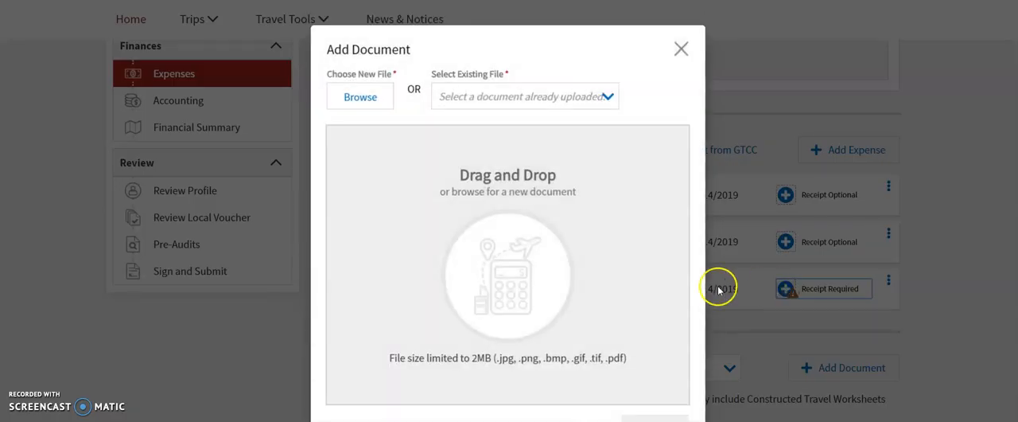
left_click(362, 98)
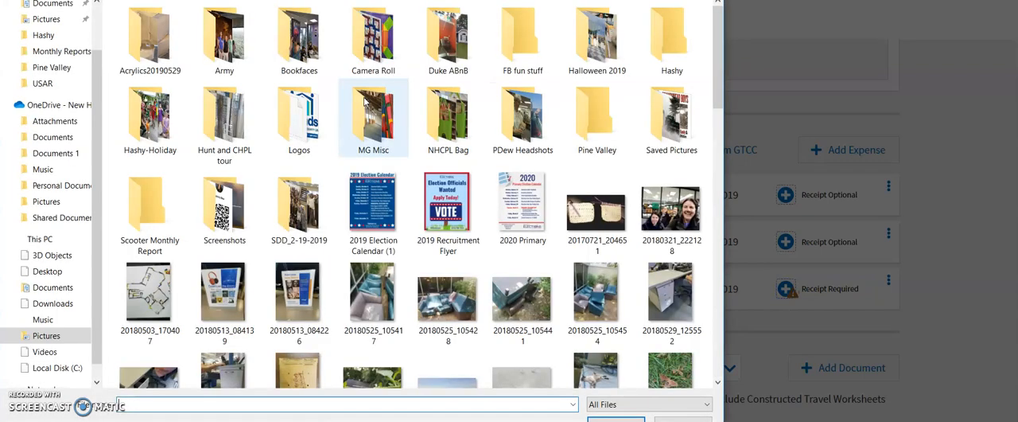
scroll(60, 67, "up", 2)
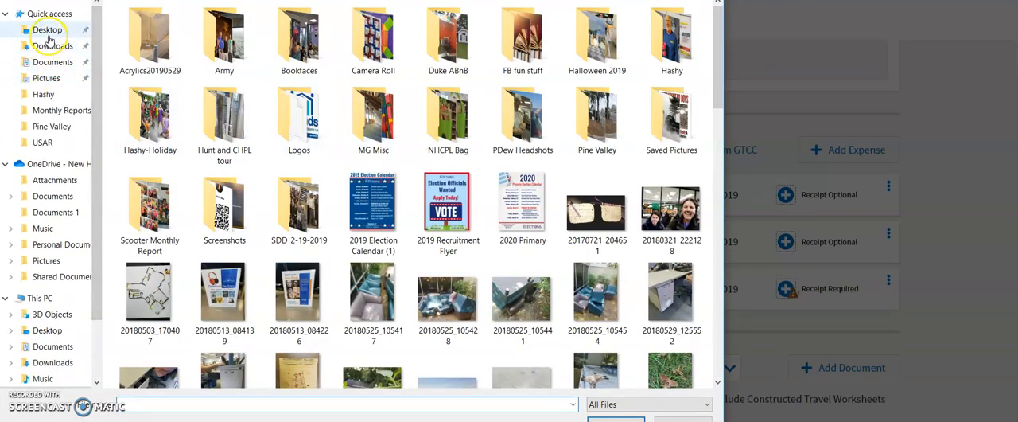
left_click(47, 32)
double_click(139, 24)
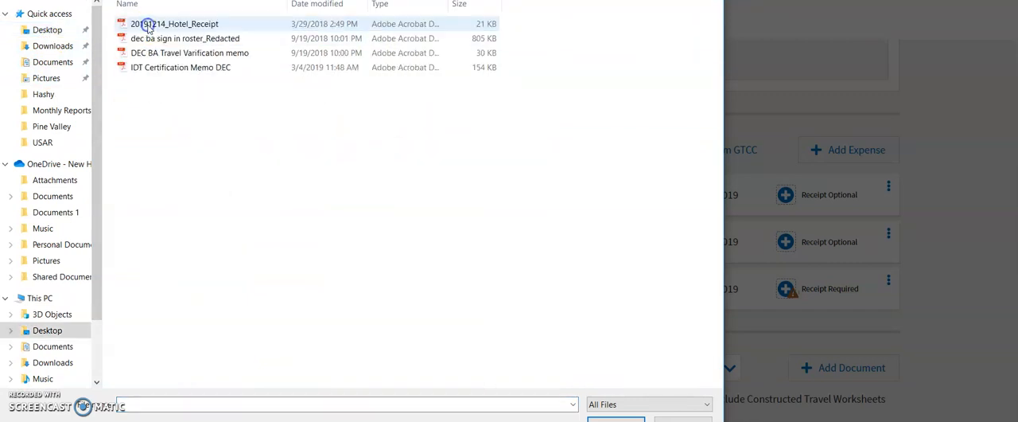
left_click(211, 38)
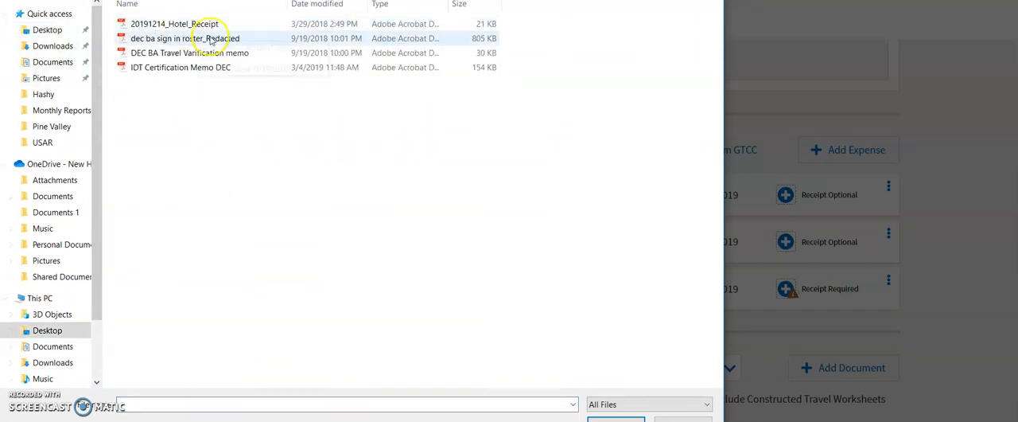
left_click(168, 27)
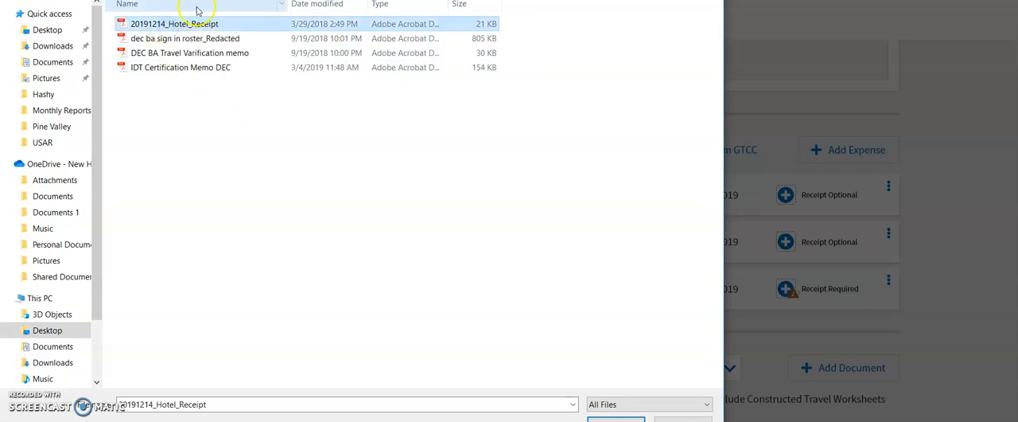
left_click(618, 419)
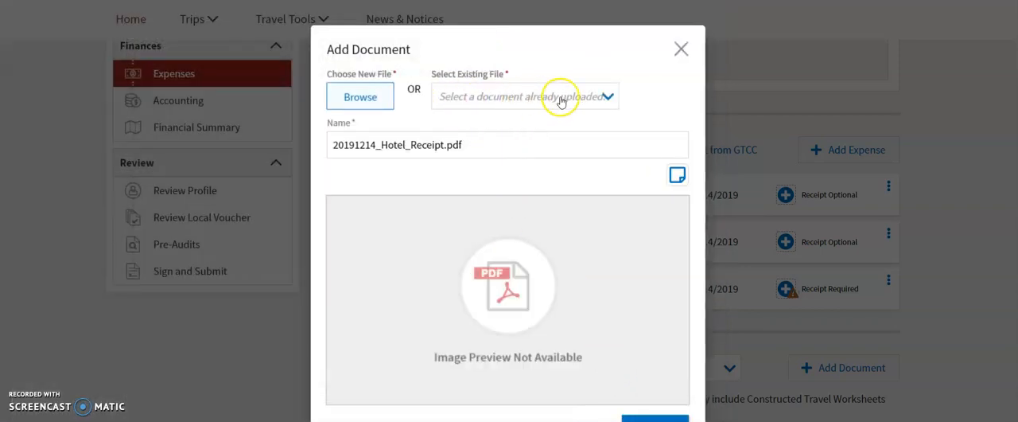
left_click(648, 418)
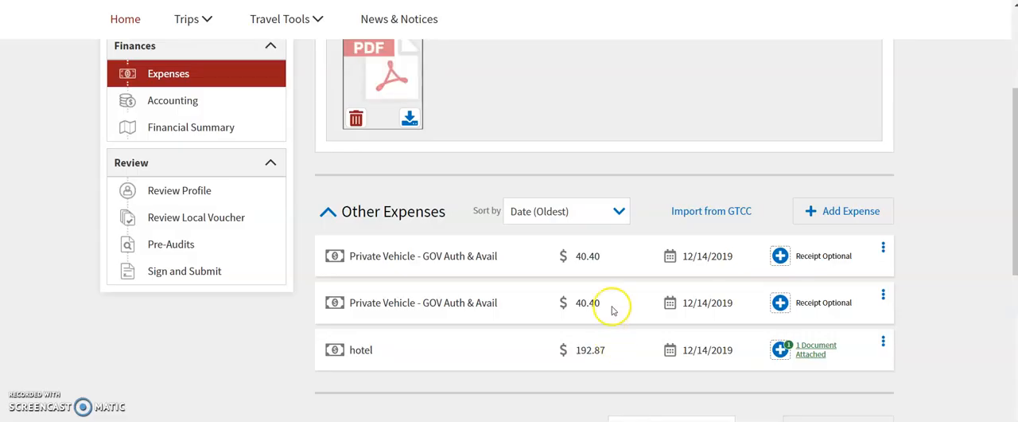
Start a new substantiating document and choose the file IDT Certification Memo DEC for it.
scroll(947, 326, "down", 2)
scroll(924, 310, "down", 4)
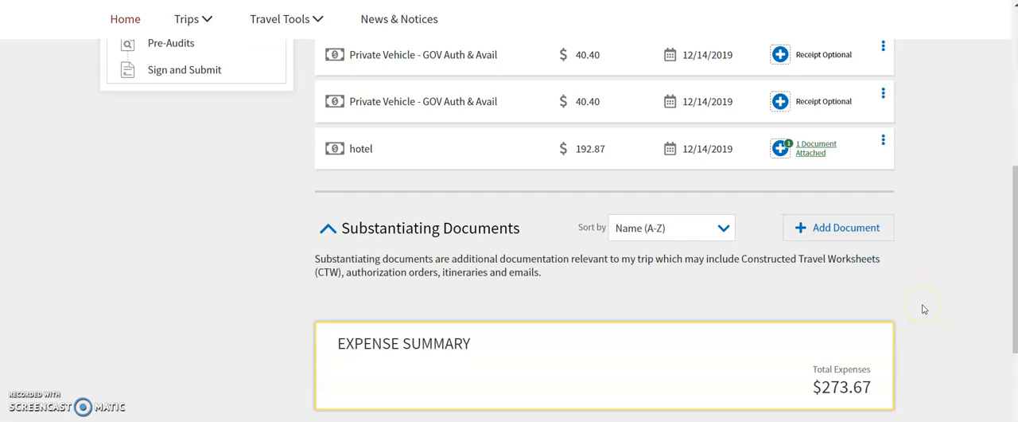
left_click(843, 237)
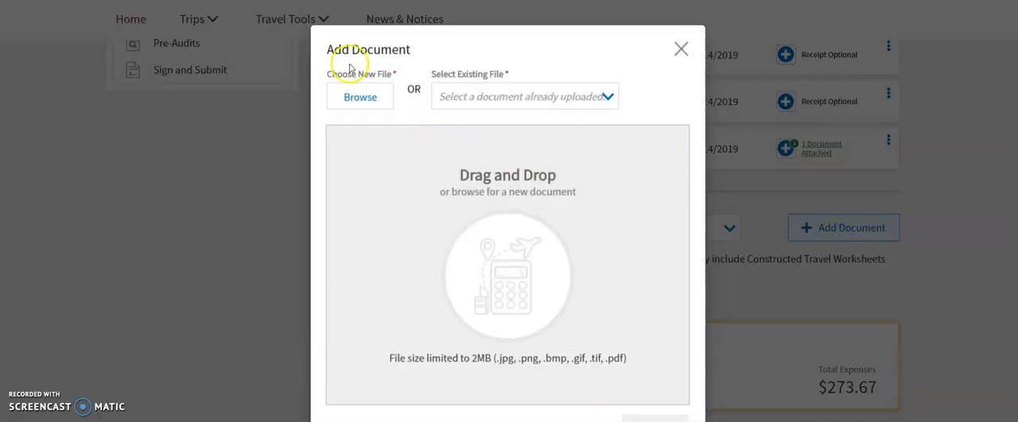
left_click(359, 99)
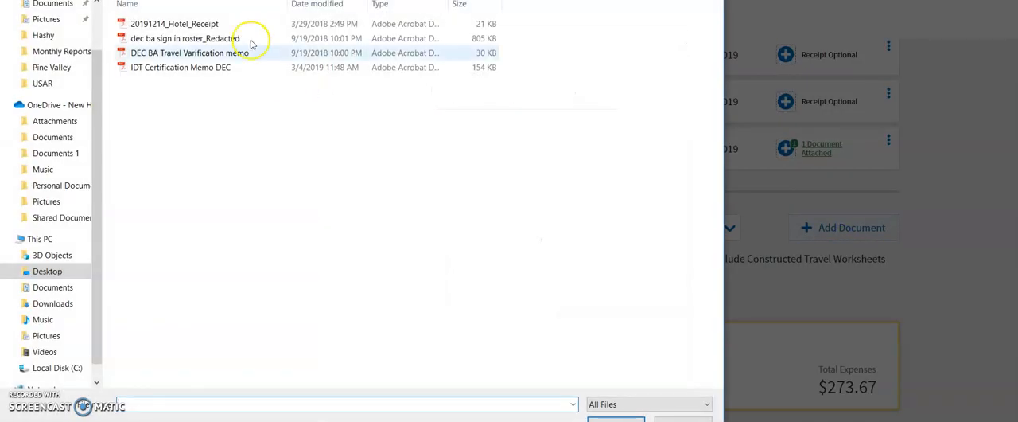
left_click_drag(214, 0, 264, 0)
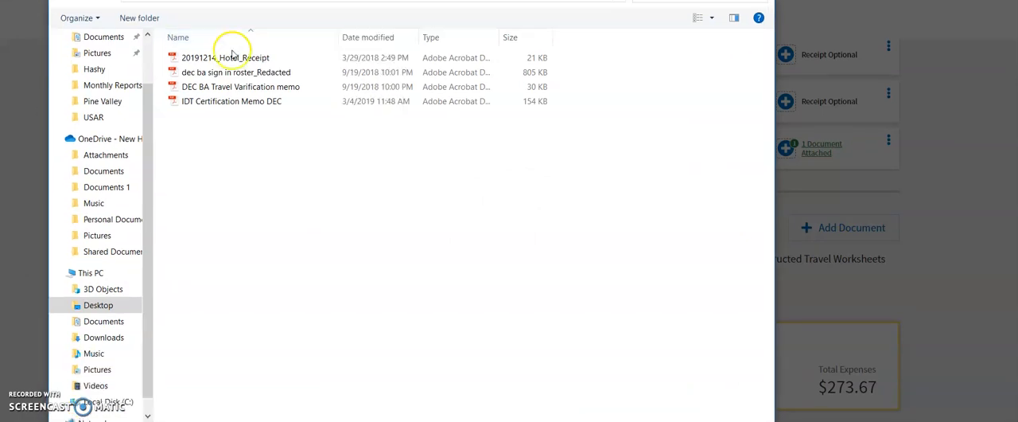
left_click(279, 70)
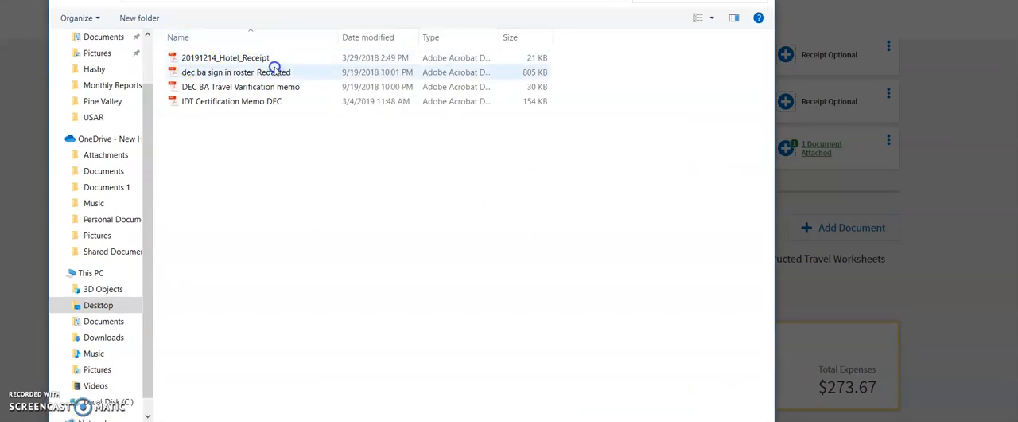
left_click(254, 100)
left_click(208, 87)
left_click(229, 107)
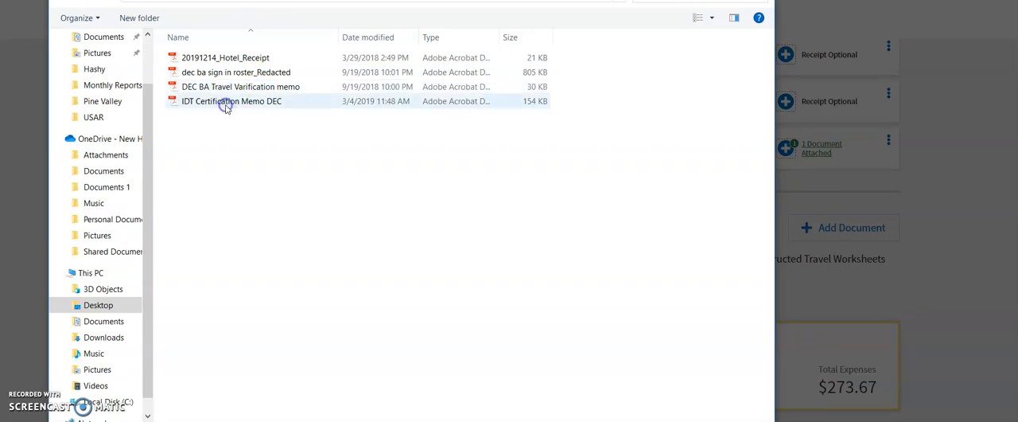
left_click(226, 107)
left_click(637, 420)
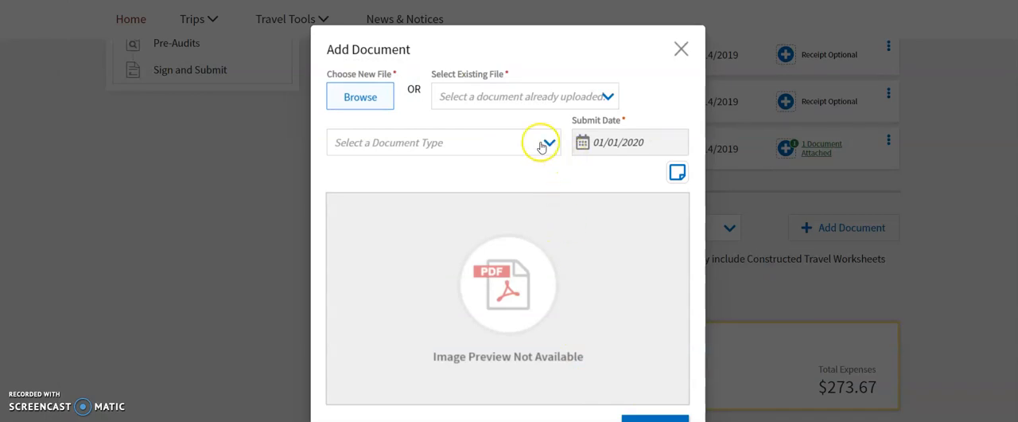
Set the substantiating document's type to Other and save the document.
left_click(541, 146)
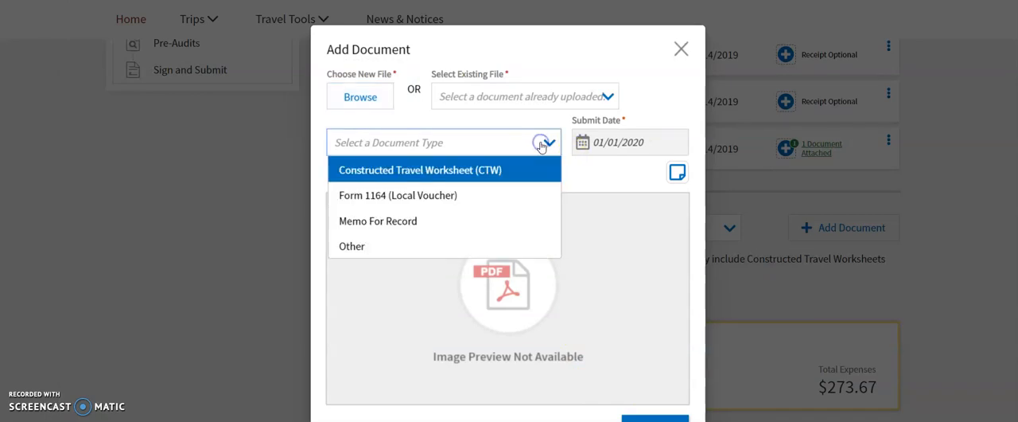
left_click(391, 249)
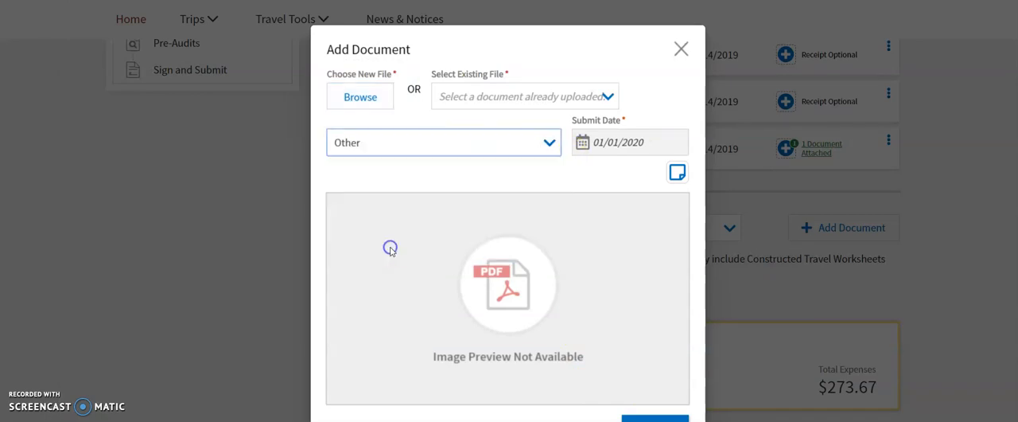
left_click(647, 419)
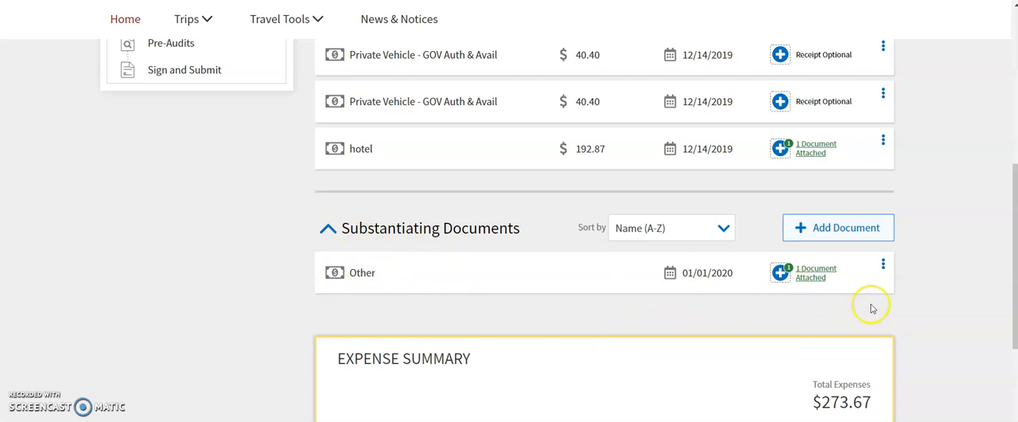
Open the details of the substantiating document, rename it "certification" and save the change.
left_click(883, 266)
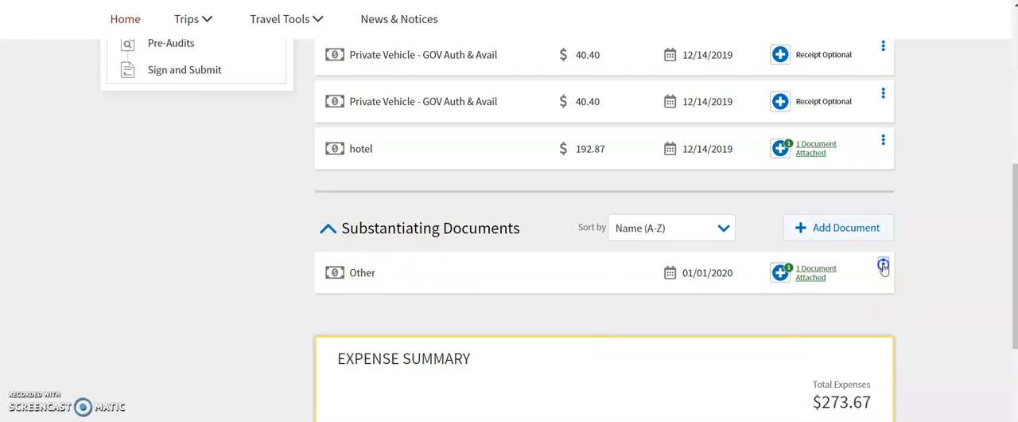
left_click(827, 285)
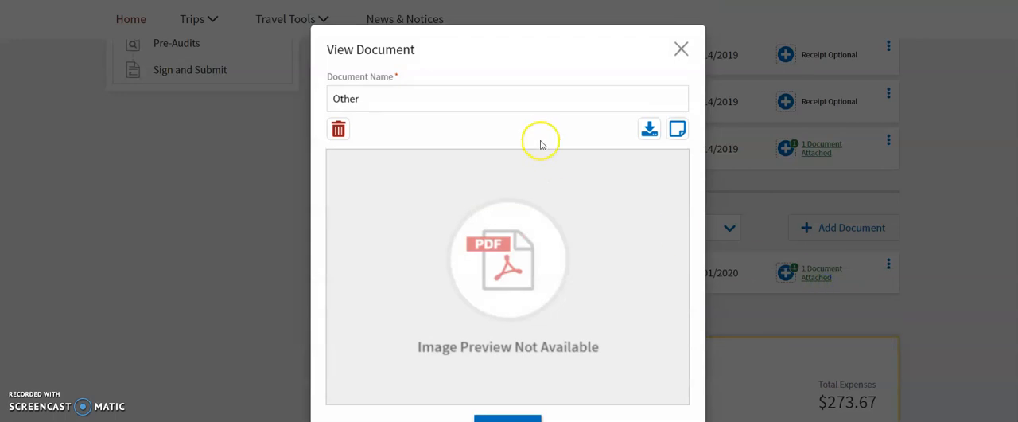
left_click(478, 107)
left_click_drag(477, 107, 229, 89)
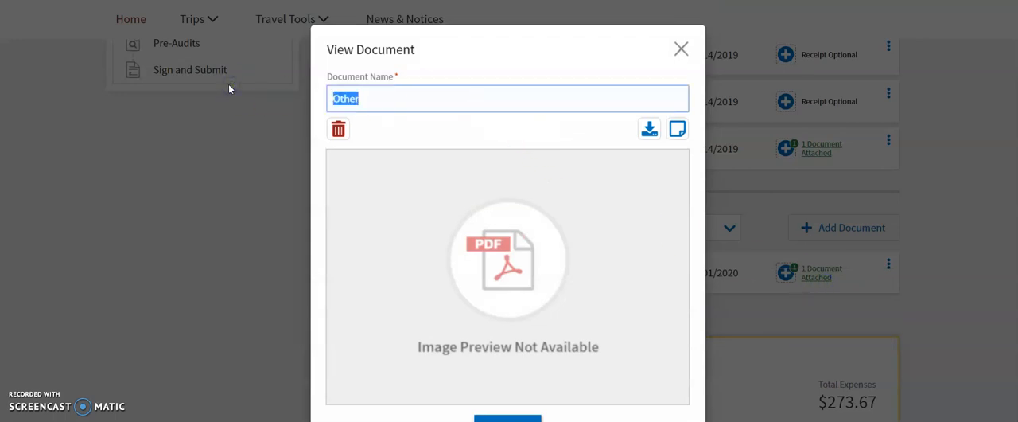
type("certification")
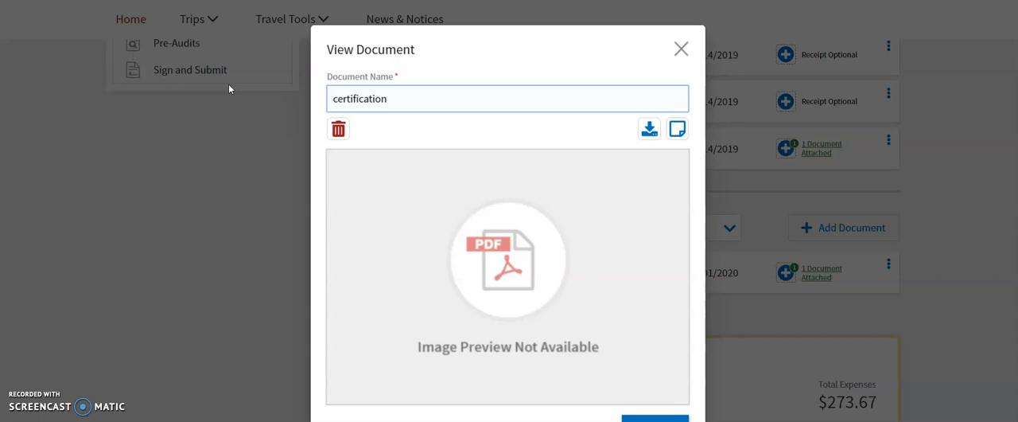
left_click(649, 420)
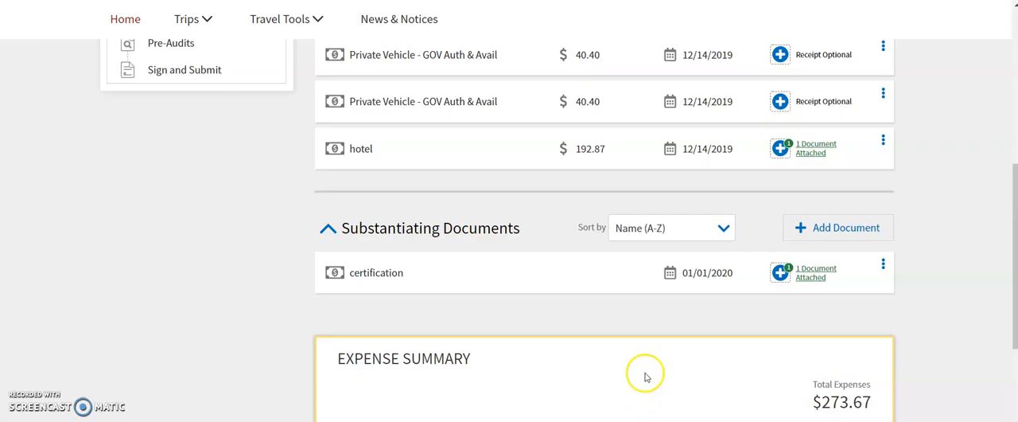
scroll(958, 210, "down", 1)
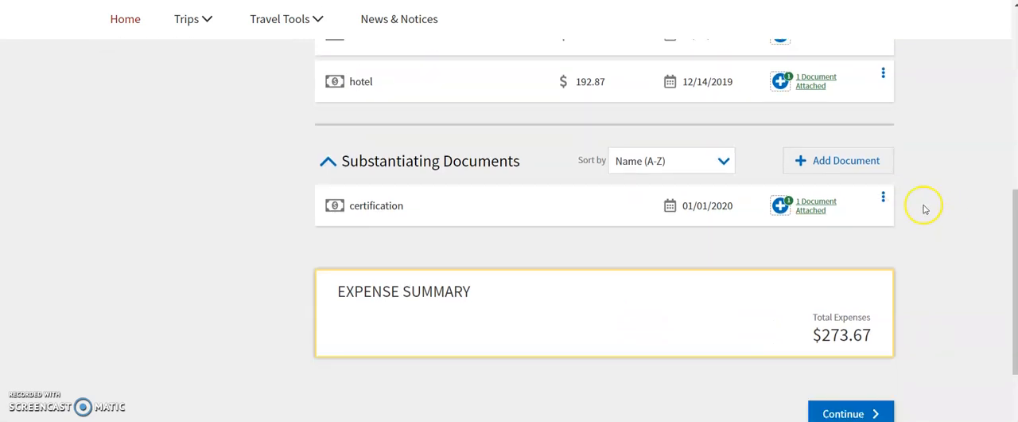
Add the file DEC BA Travel Varification memo as a substantiating document of type Other and save it.
left_click(841, 163)
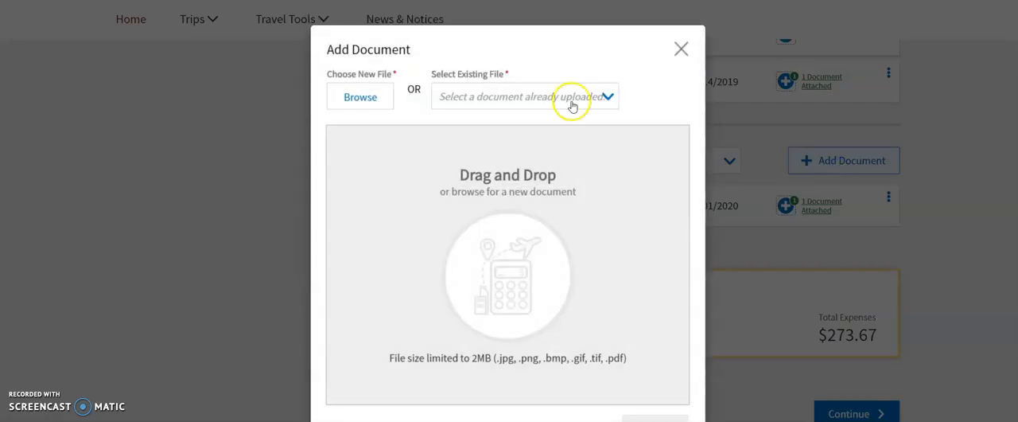
left_click(370, 101)
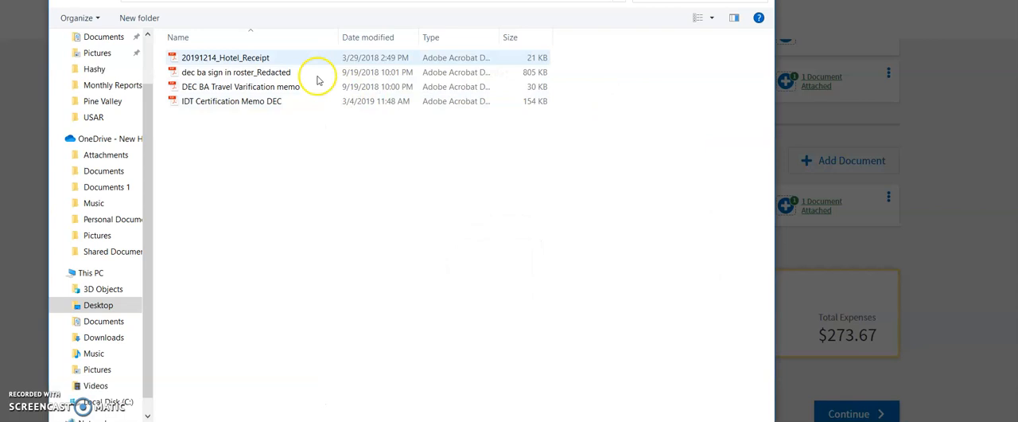
left_click_drag(269, 9, 301, 0)
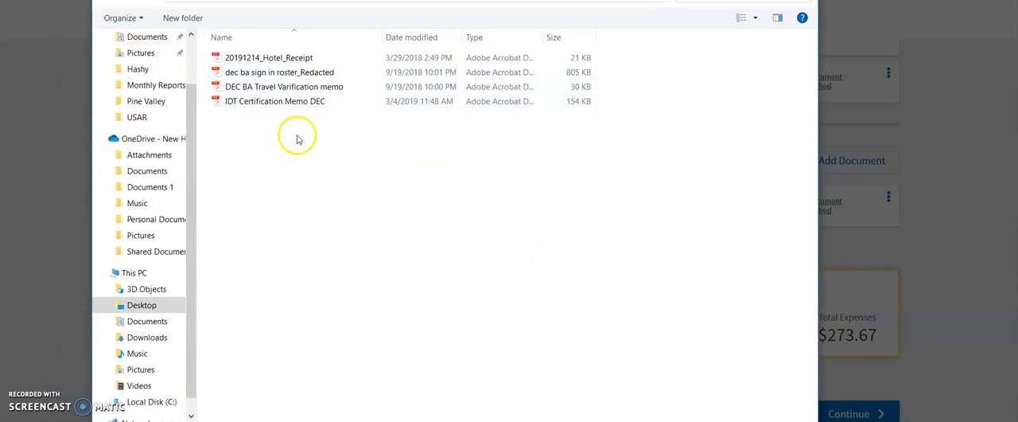
left_click(288, 93)
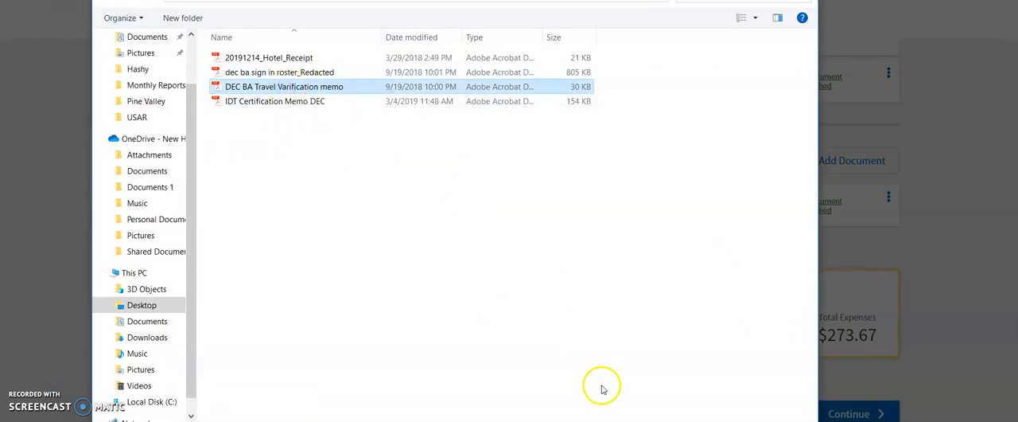
key("Return")
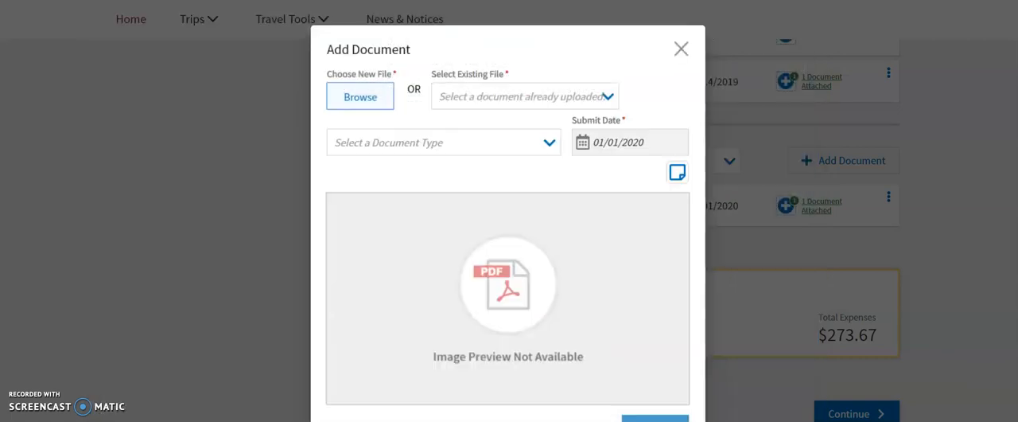
left_click(548, 142)
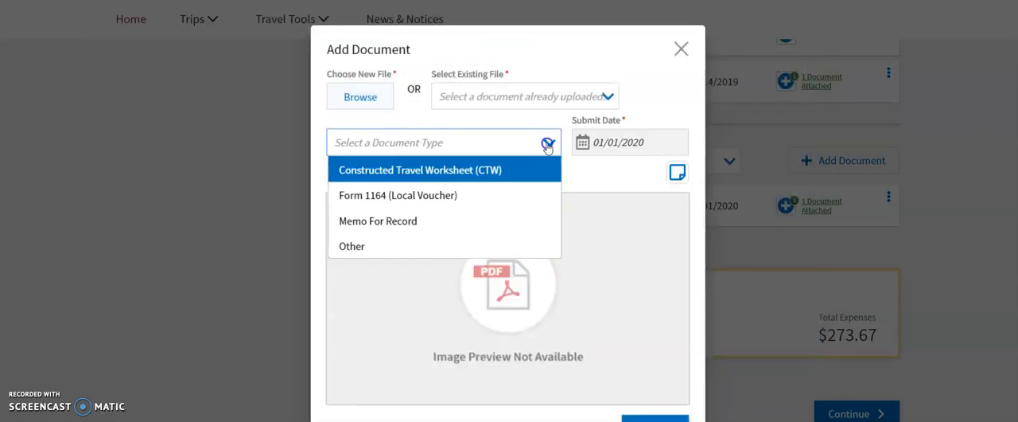
left_click(385, 248)
left_click(643, 416)
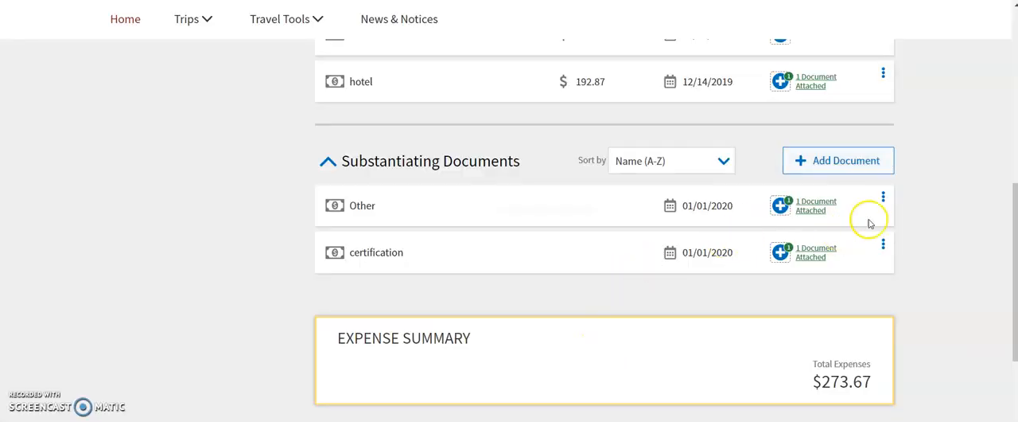
Open the details of the substantiating document named Other, rename it "verification" and save the change.
left_click(884, 199)
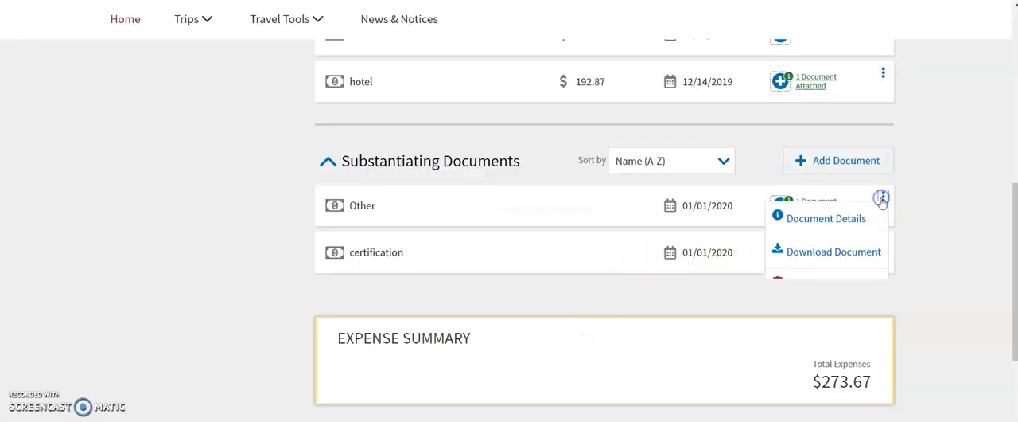
left_click(830, 229)
double_click(498, 100)
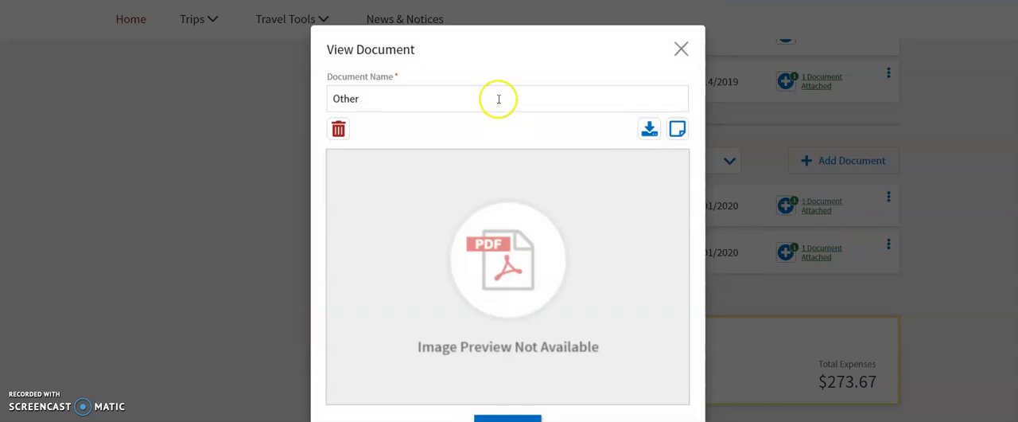
type("veri")
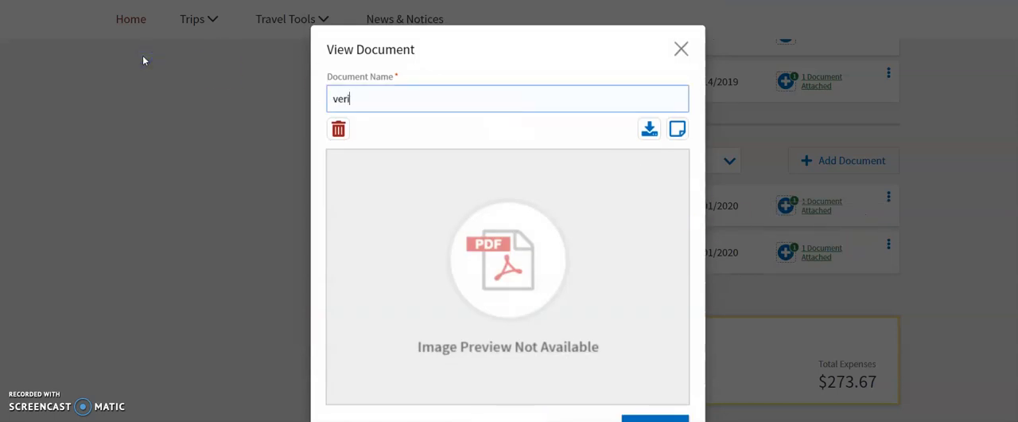
type("fication")
left_click(648, 419)
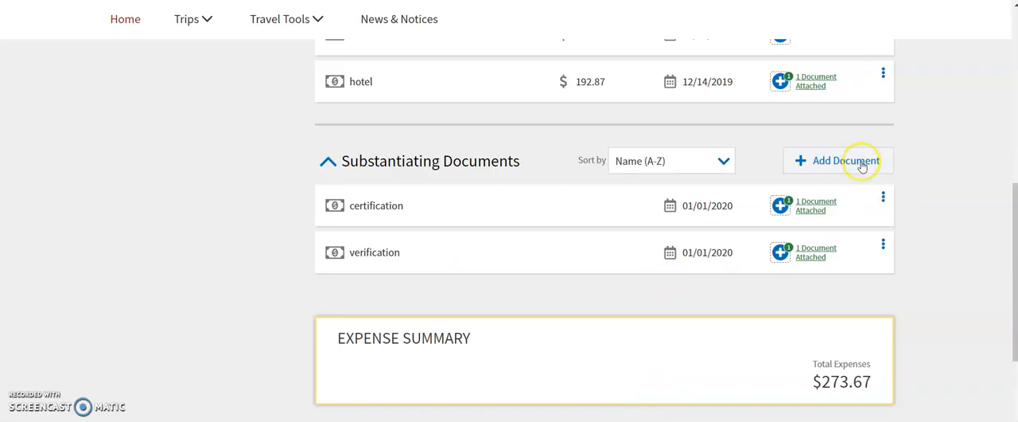
Add the file dec ba sign in roster_Redacted as a substantiating document of type Other and save it.
left_click(862, 166)
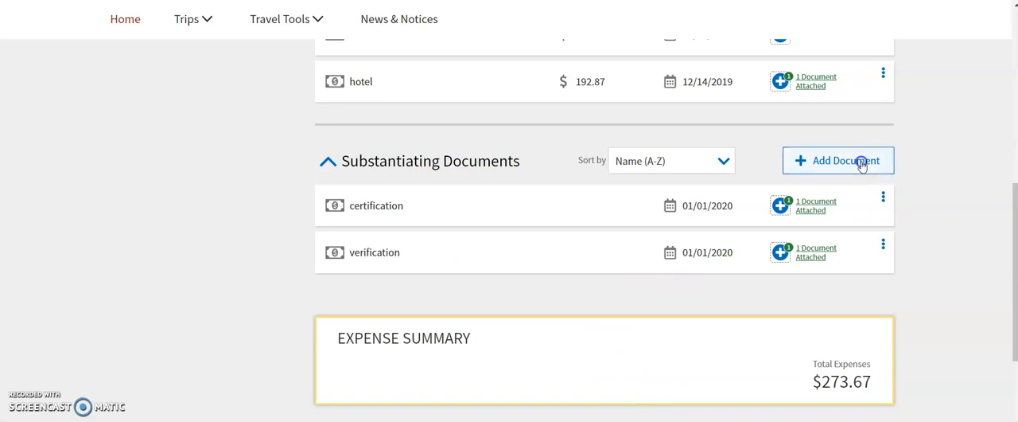
left_click(359, 97)
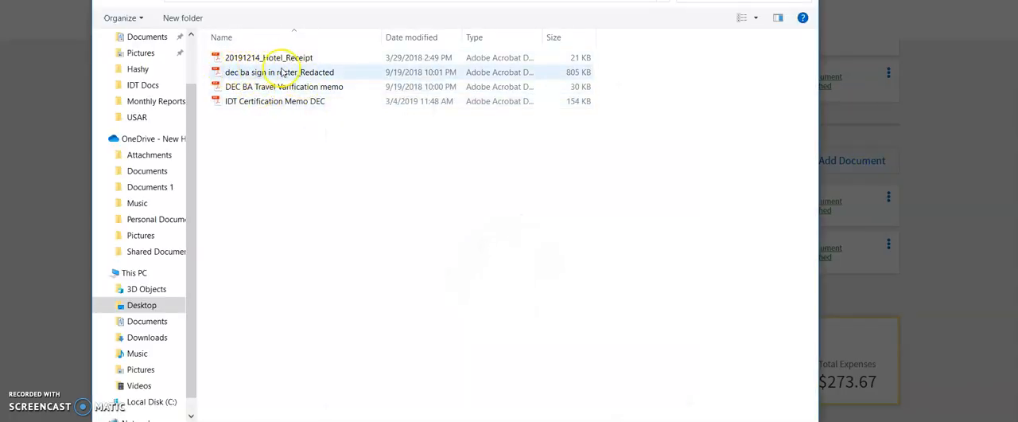
left_click(304, 72)
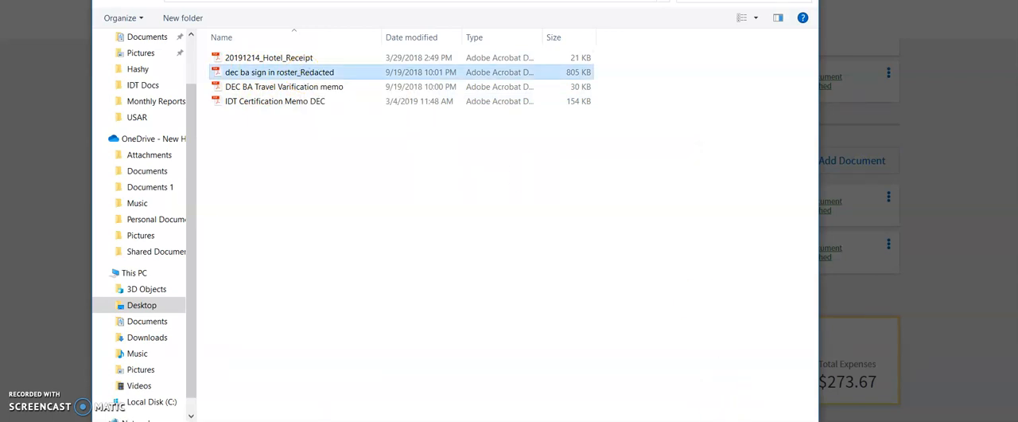
key("Return")
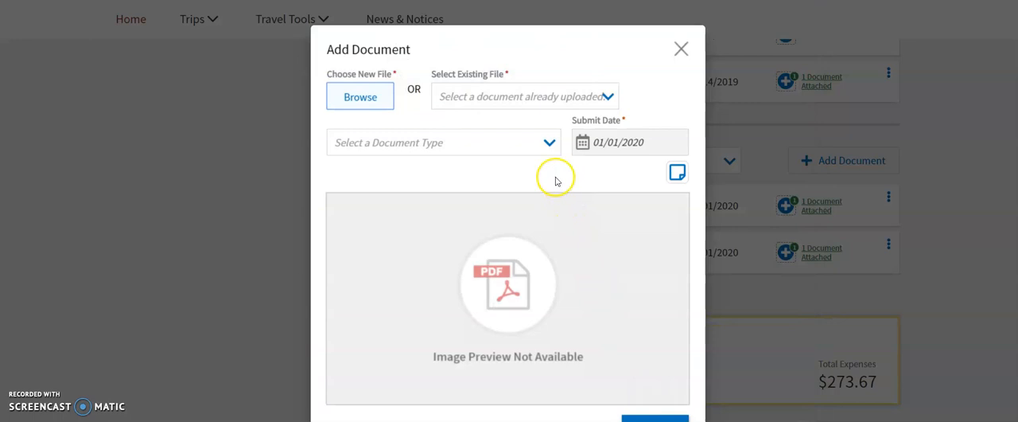
left_click(550, 144)
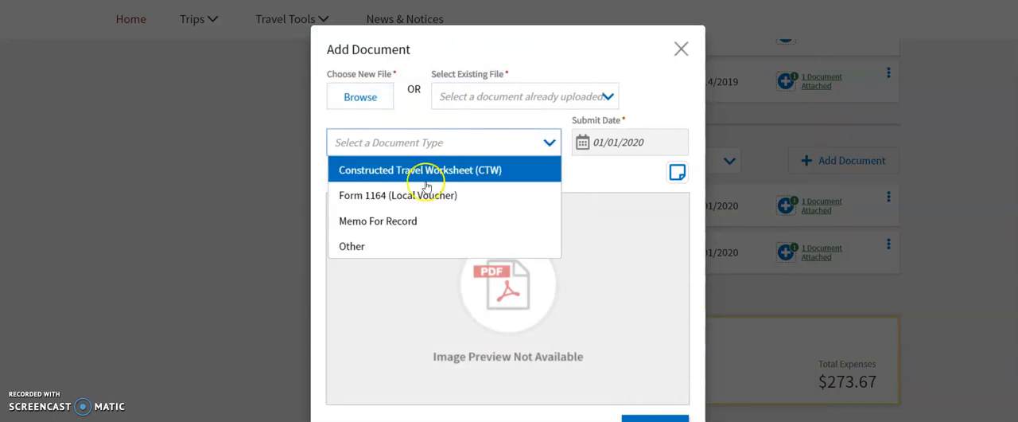
left_click(406, 250)
left_click(655, 419)
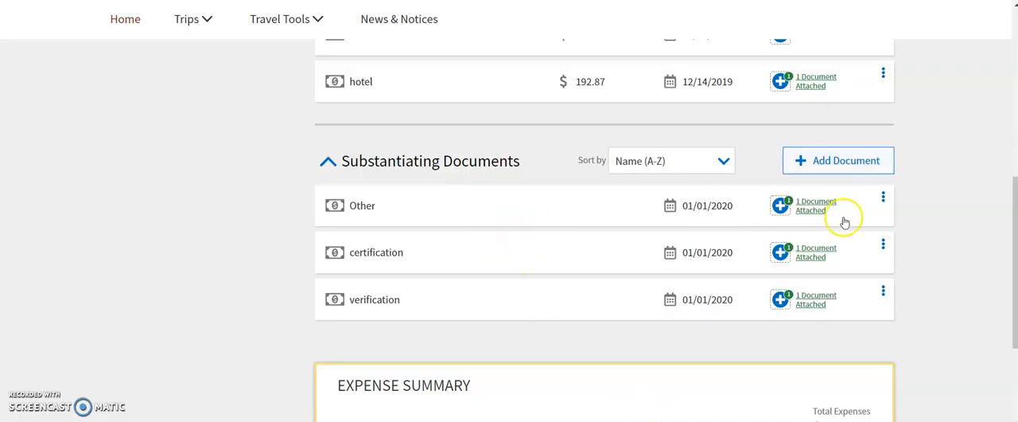
Rename the newly added substantiating document from its details as "roster" and save the change.
left_click(884, 199)
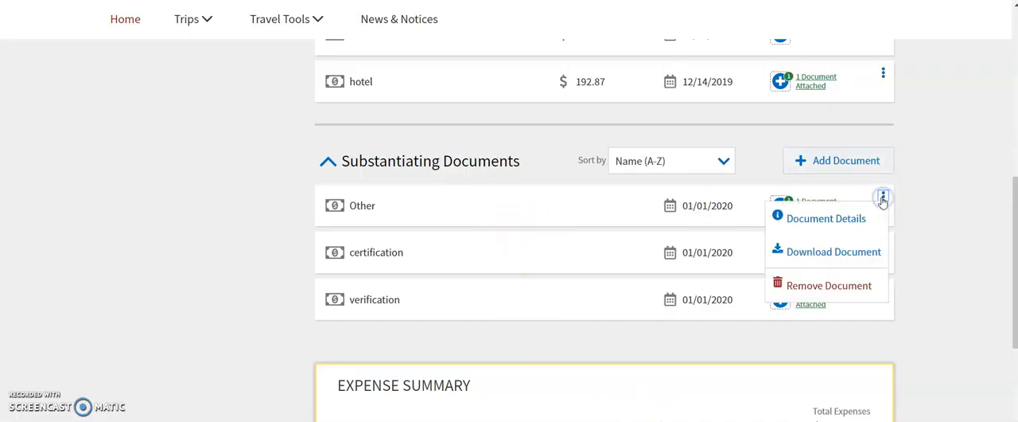
left_click(827, 218)
double_click(454, 89)
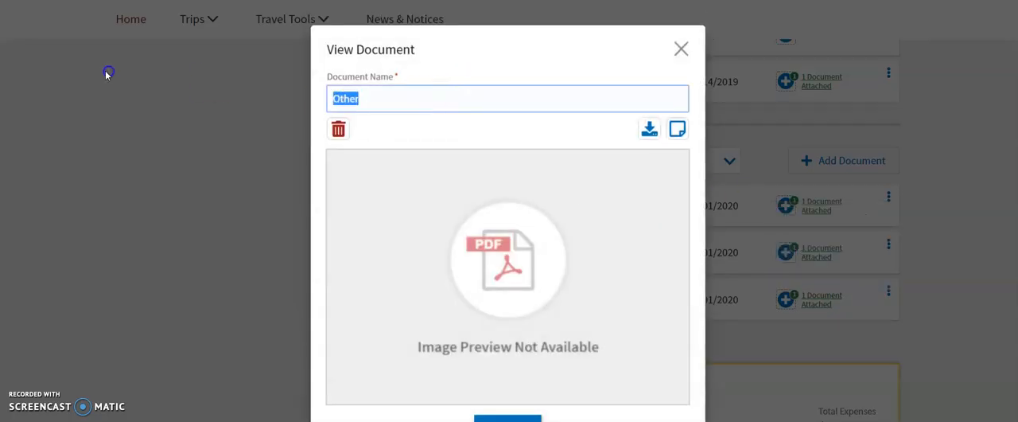
type("ros")
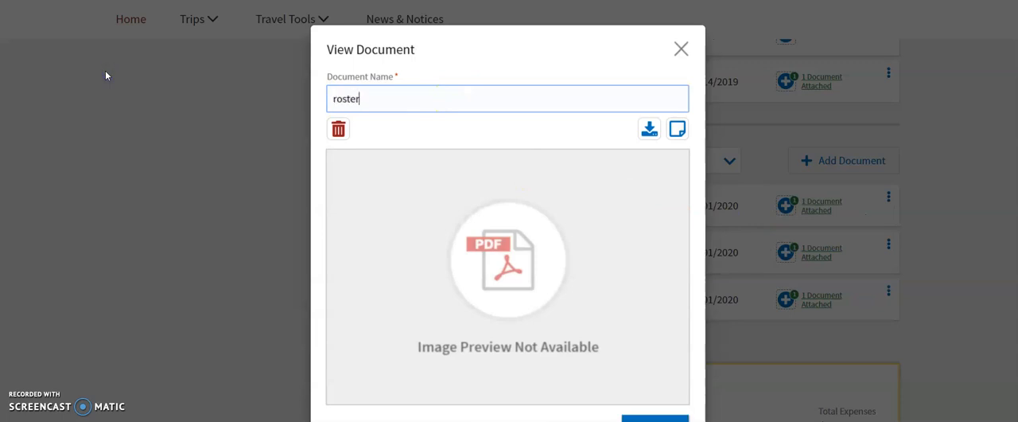
left_click(655, 417)
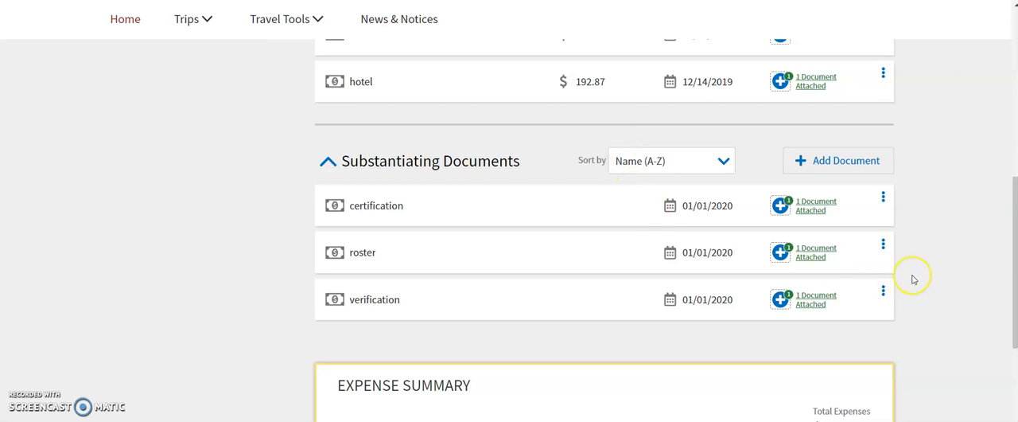
Check the listed expenses and substantiating documents, and continue to the accounting review.
scroll(914, 279, "up", 1)
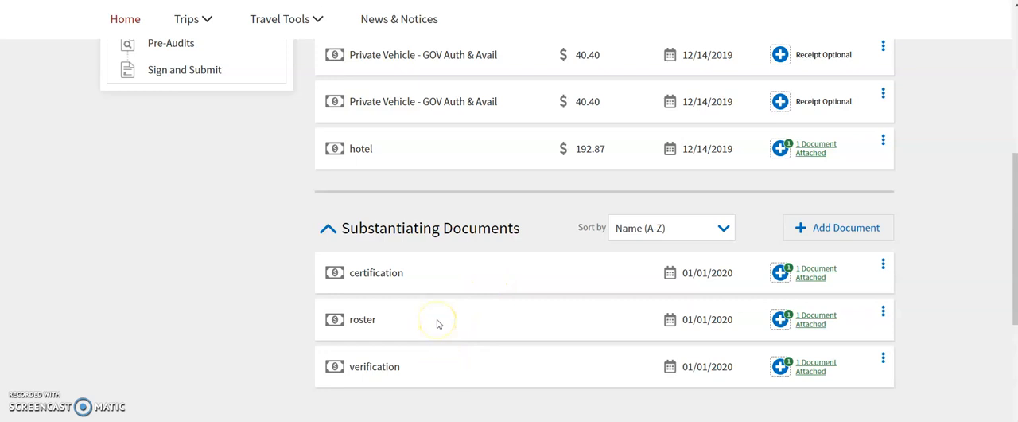
scroll(948, 303, "down", 1)
scroll(936, 287, "down", 1)
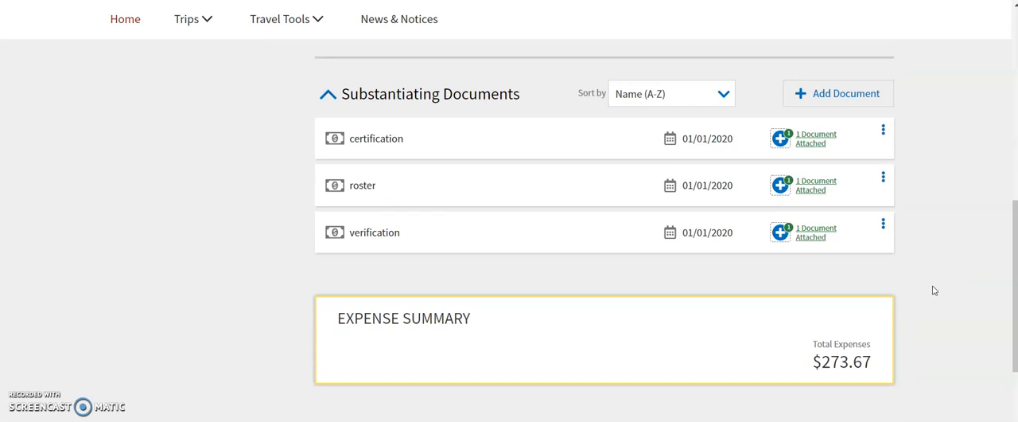
left_click(921, 275)
scroll(966, 231, "down", 1)
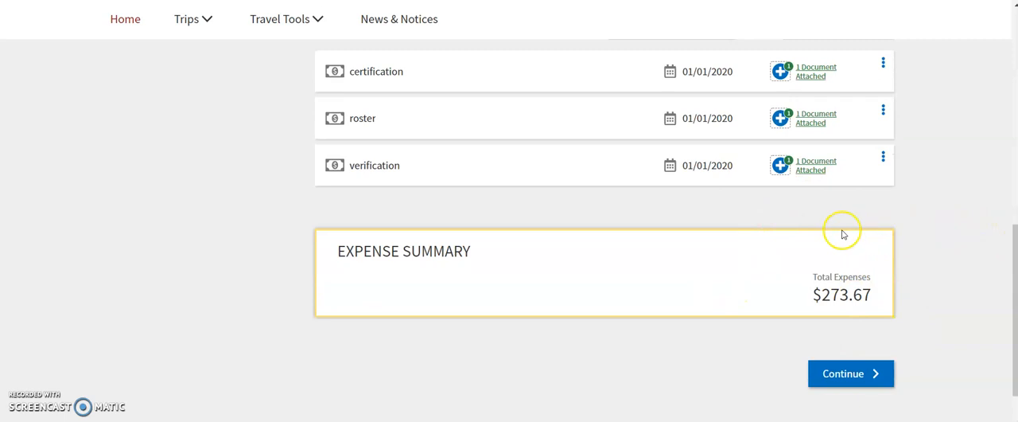
left_click(860, 380)
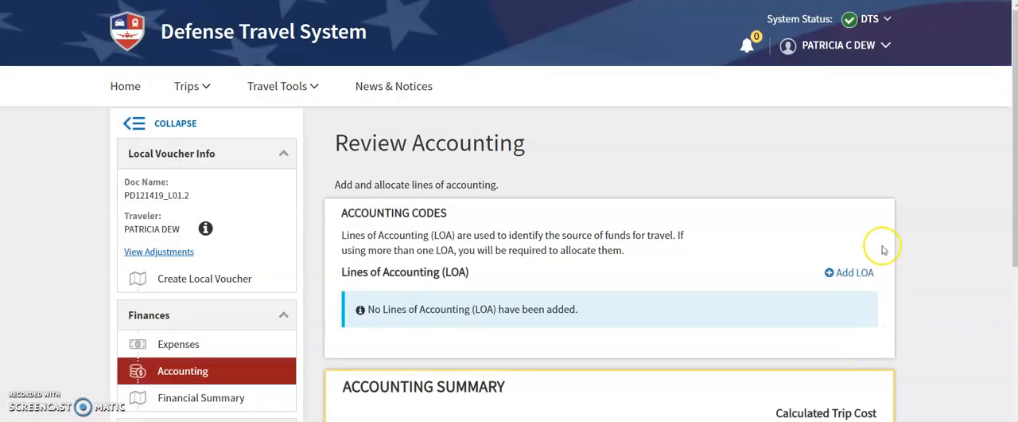
Add the cross-organization line of accounting 20 DHR IDT ENL to the local voucher.
scroll(883, 250, "down", 3)
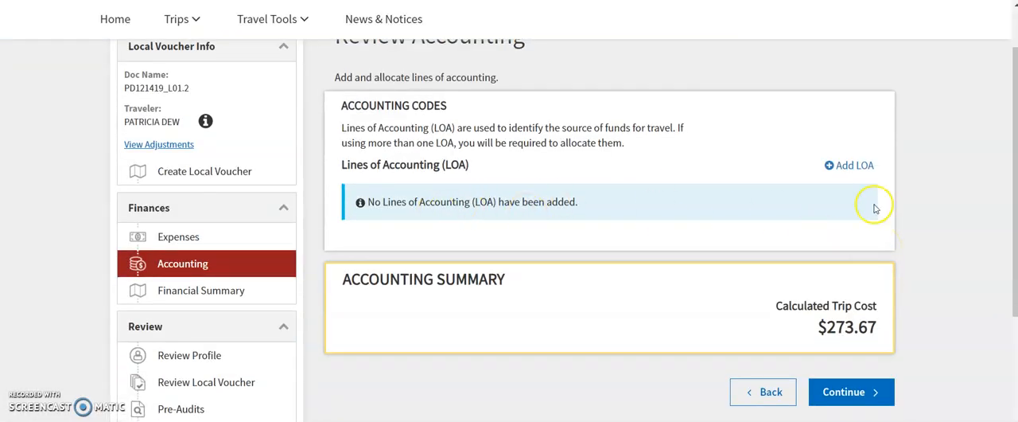
left_click(849, 167)
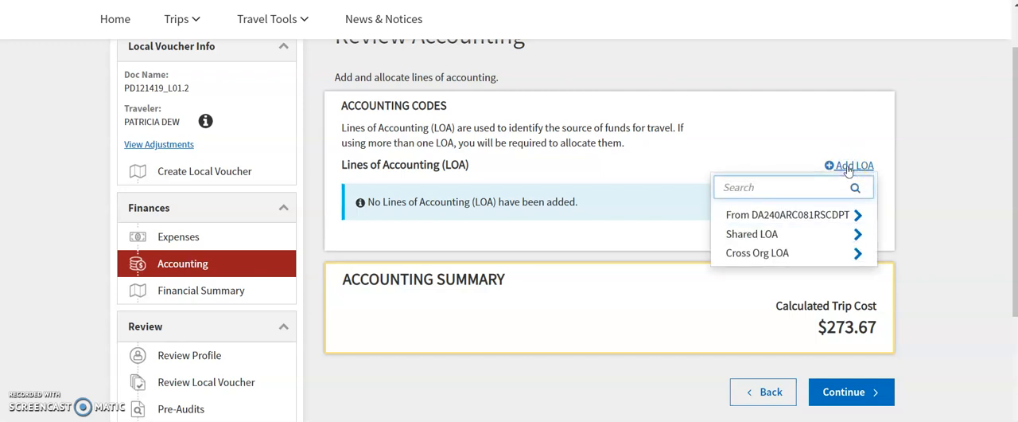
left_click(849, 257)
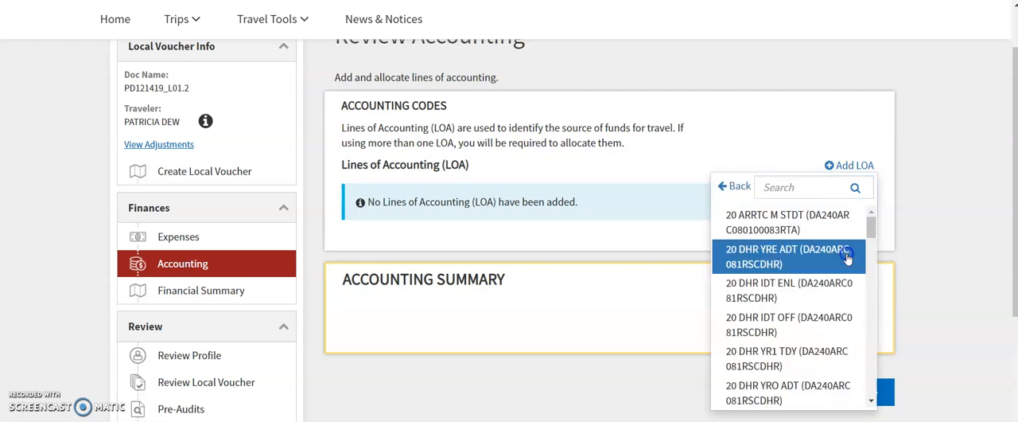
left_click(872, 230)
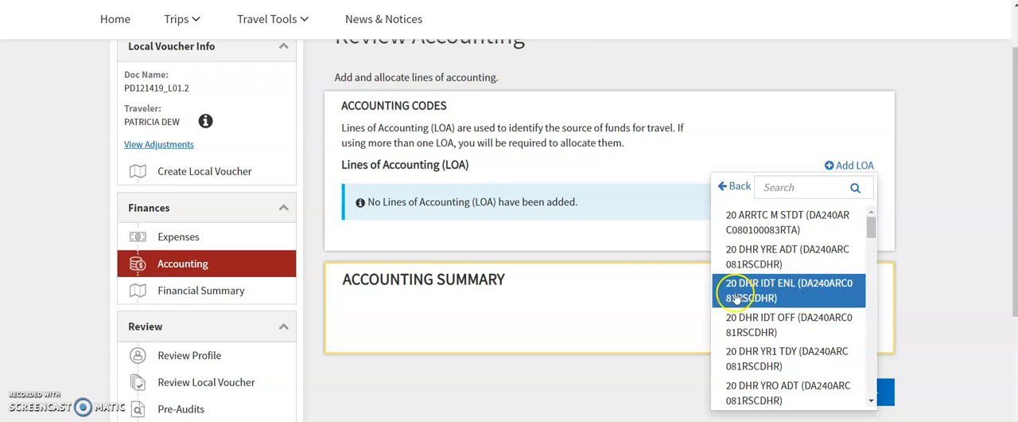
left_click(787, 293)
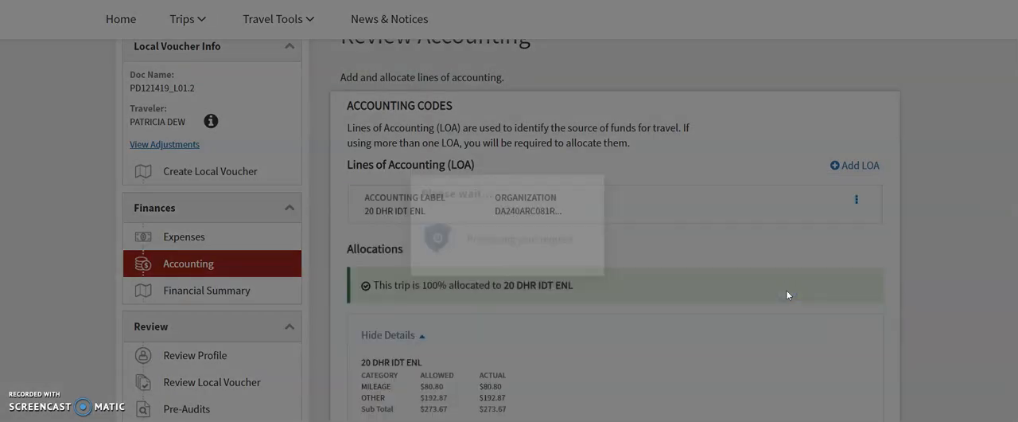
Accept the accounting allocation and continue to the financial summary.
scroll(925, 239, "down", 1)
scroll(925, 238, "down", 5)
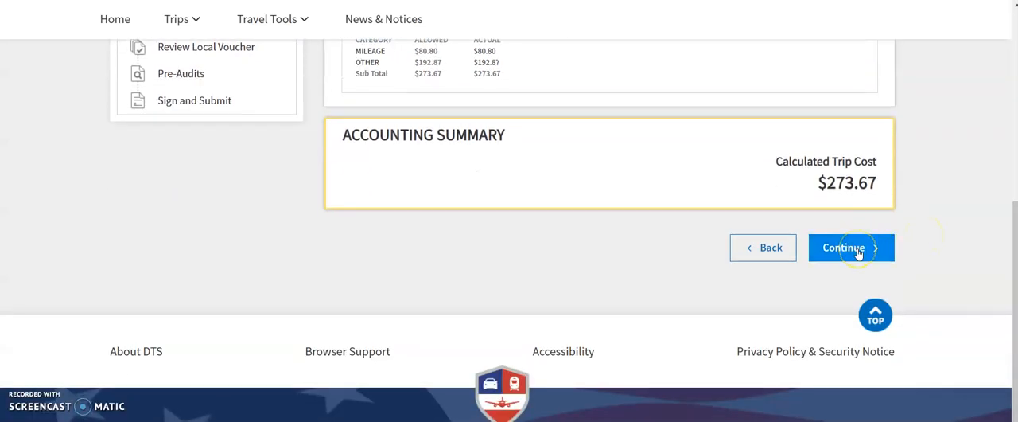
left_click(858, 253)
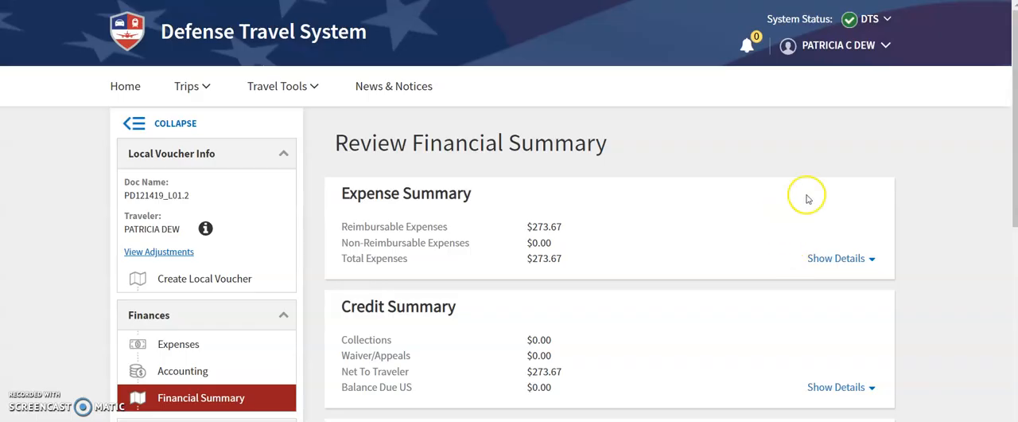
Check the expense, credit and entitlement summaries, and continue to the profile review.
scroll(926, 191, "down", 2)
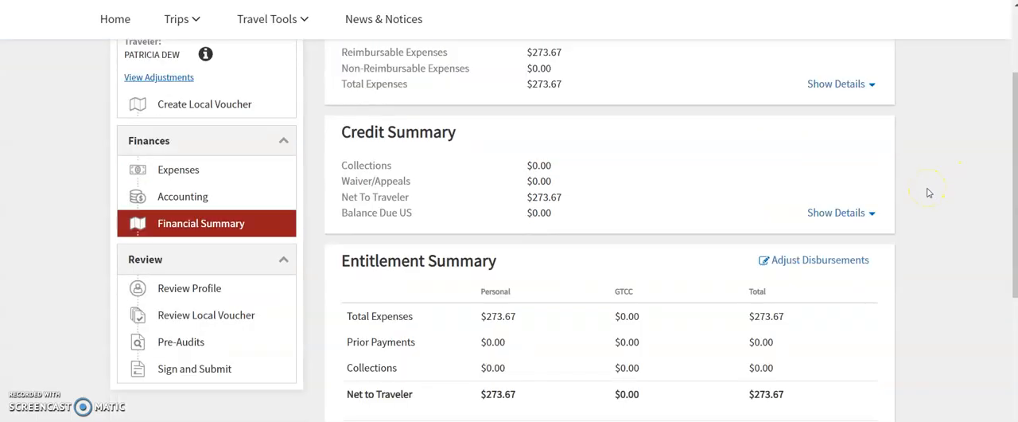
scroll(928, 193, "down", 2)
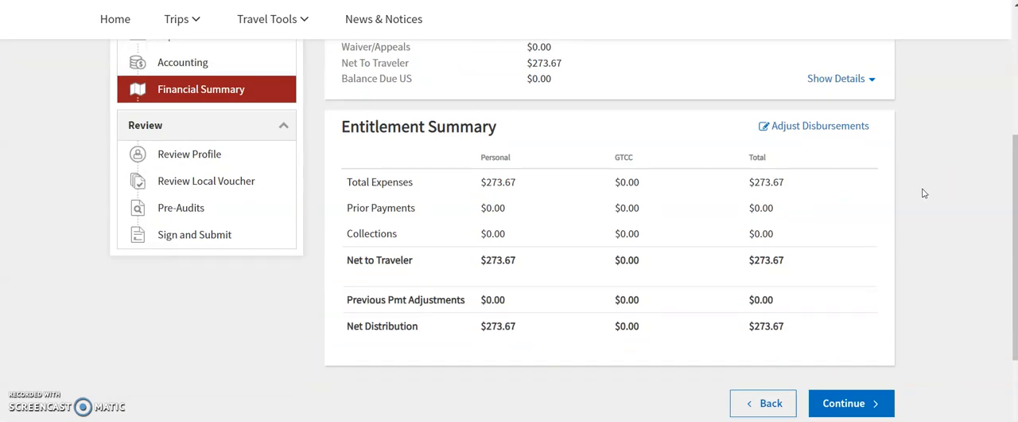
scroll(924, 194, "down", 1)
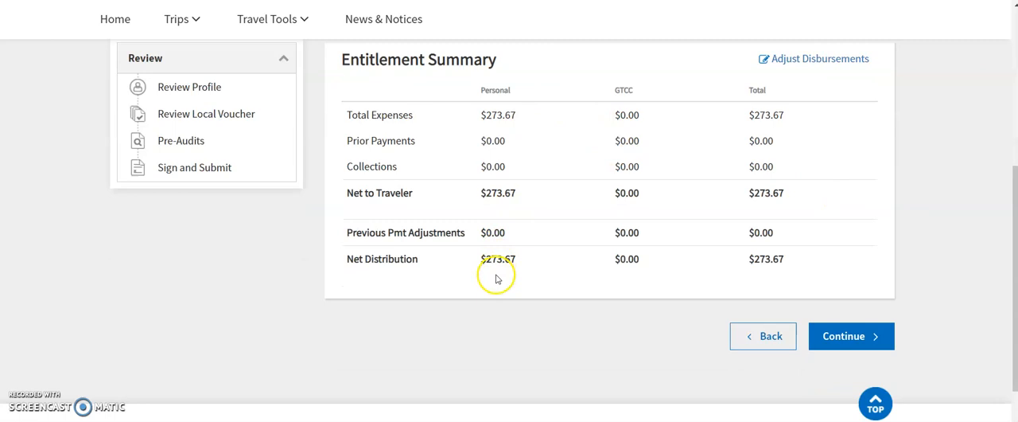
left_click(837, 340)
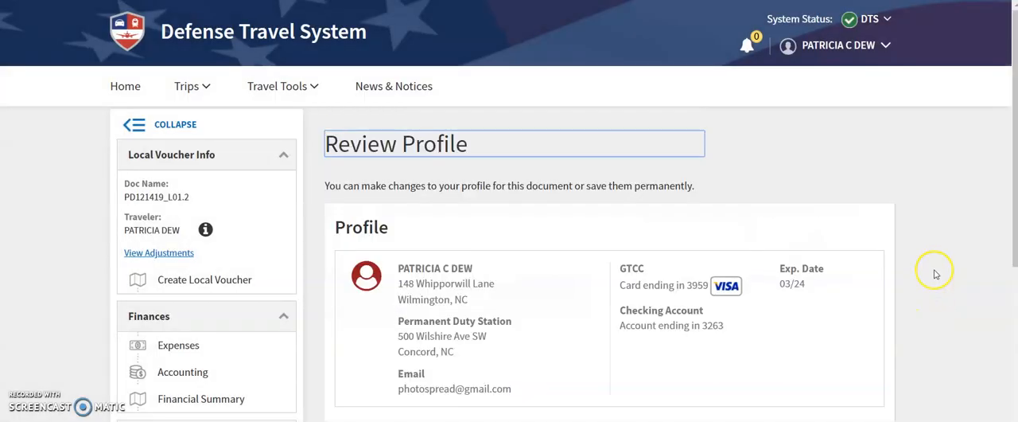
Check the traveler's profile details and continue to the local voucher review.
scroll(936, 274, "down", 2)
scroll(936, 268, "down", 1)
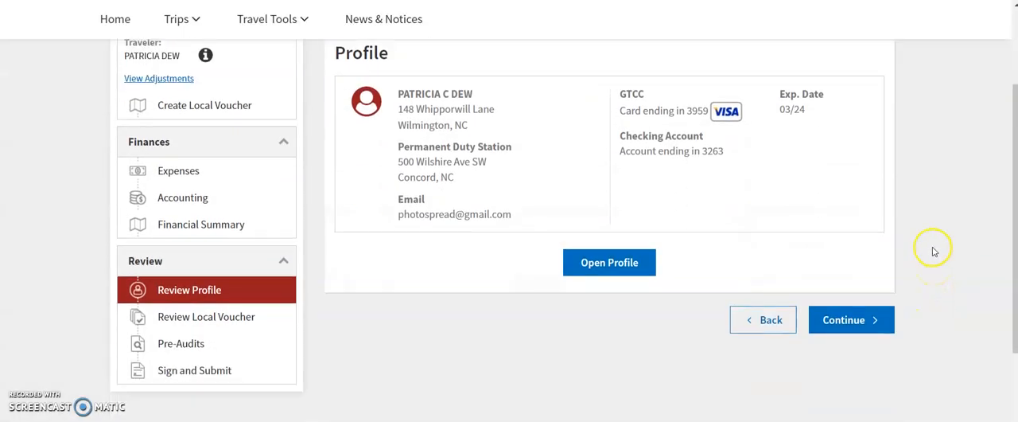
left_click(851, 320)
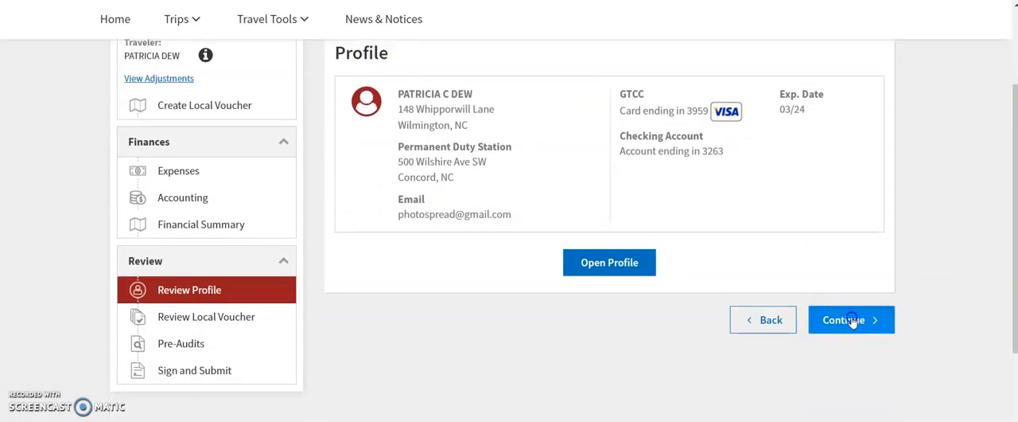
Review the voucher's details, travel expenses, substantiating documents and cost summary, and continue to the pre-audits.
scroll(944, 229, "down", 2)
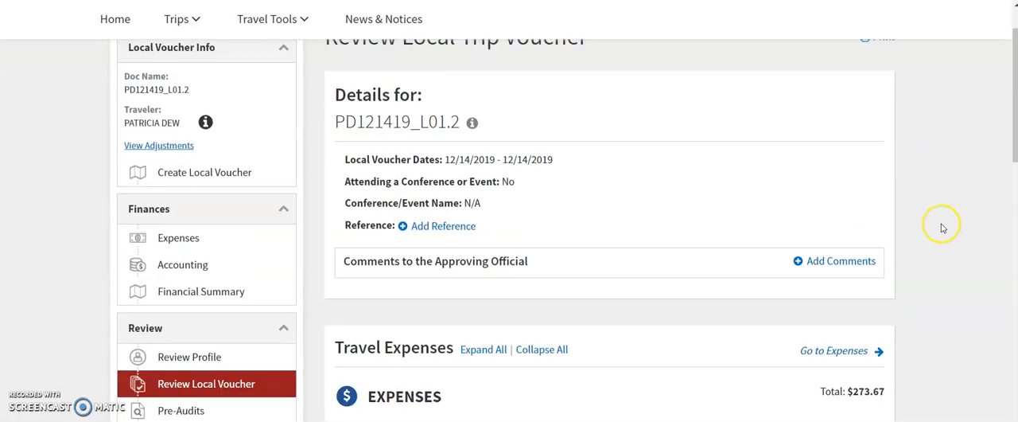
scroll(943, 228, "down", 1)
scroll(943, 228, "down", 5)
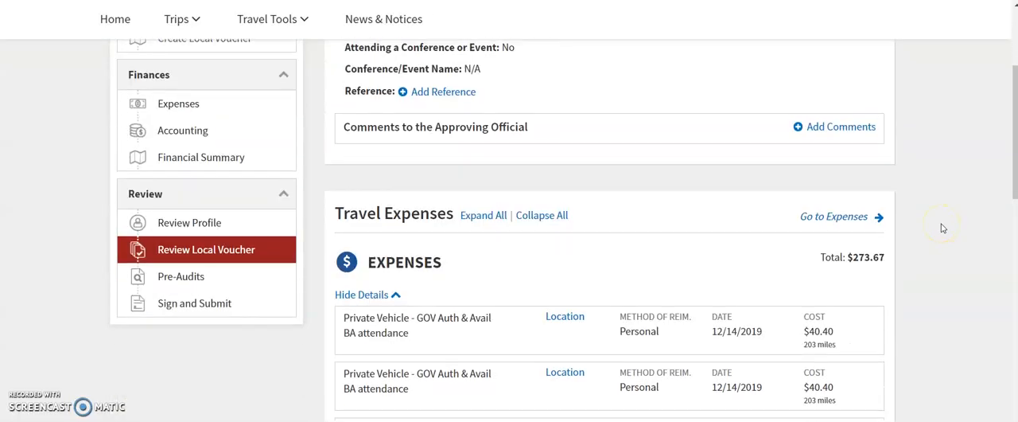
scroll(942, 230, "down", 5)
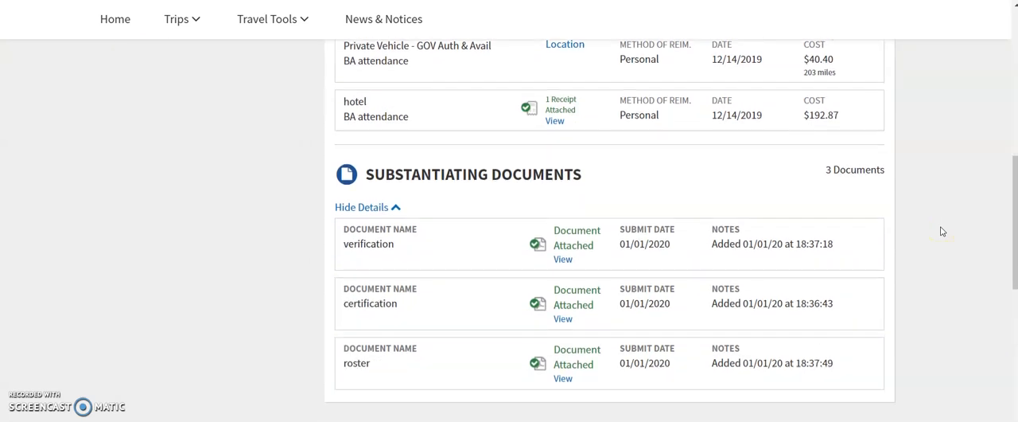
scroll(943, 233, "down", 3)
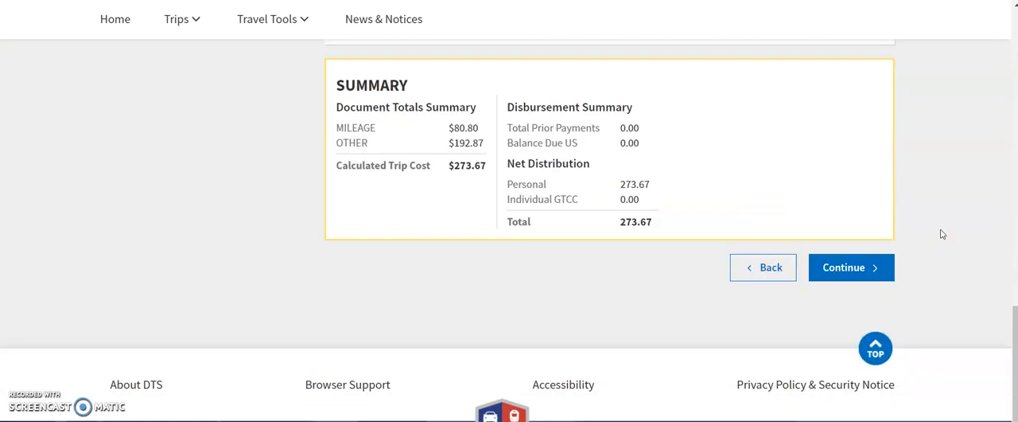
left_click(845, 269)
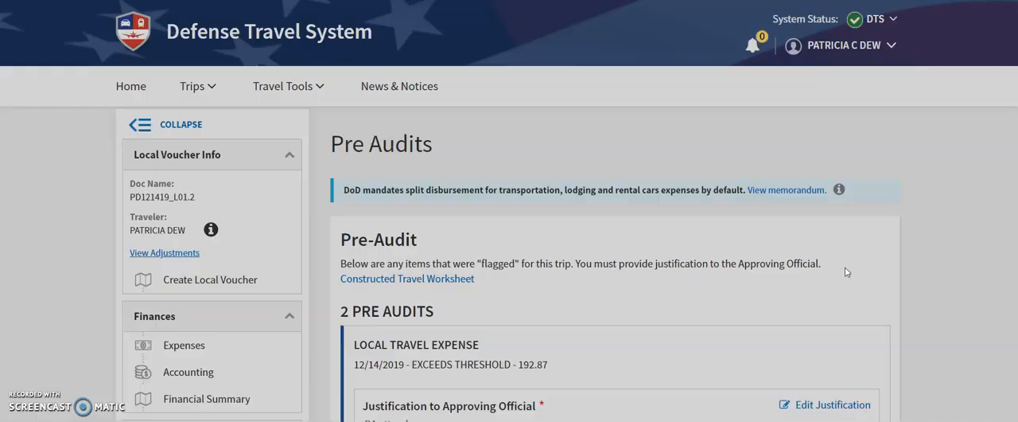
Justify the possible excessive hotel expense with "IDT-TRP allows up to $500 for lodging and travel.", save it and continue to the digital signature.
scroll(923, 215, "down", 3)
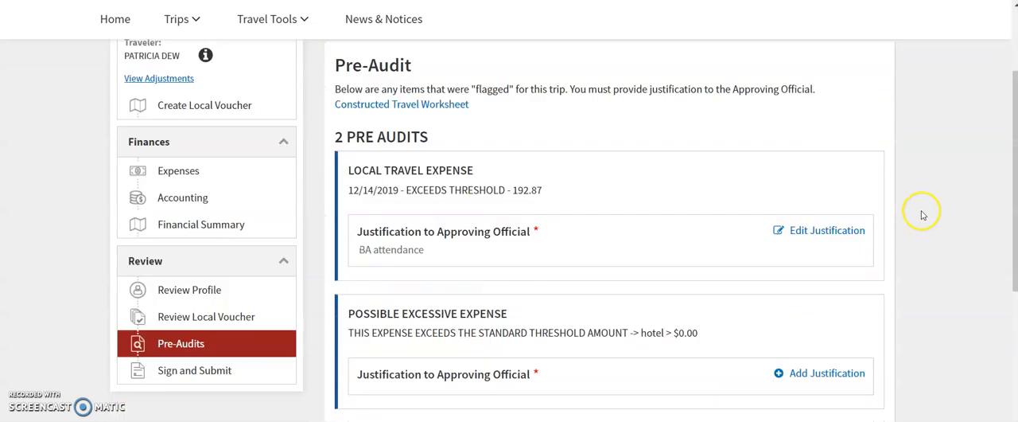
scroll(921, 214, "down", 1)
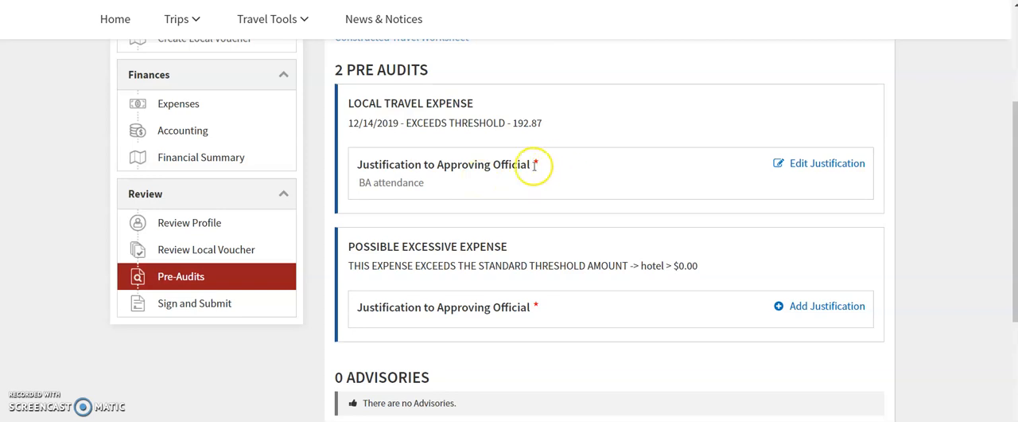
scroll(535, 165, "down", 1)
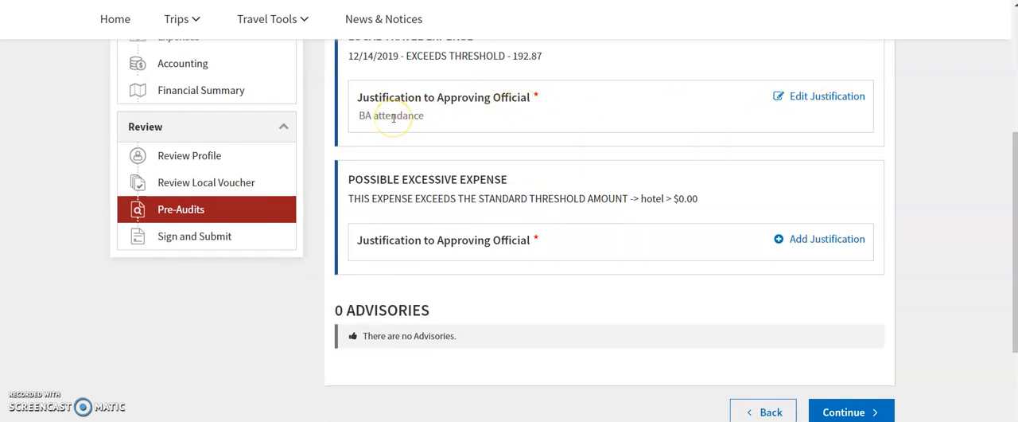
left_click(813, 240)
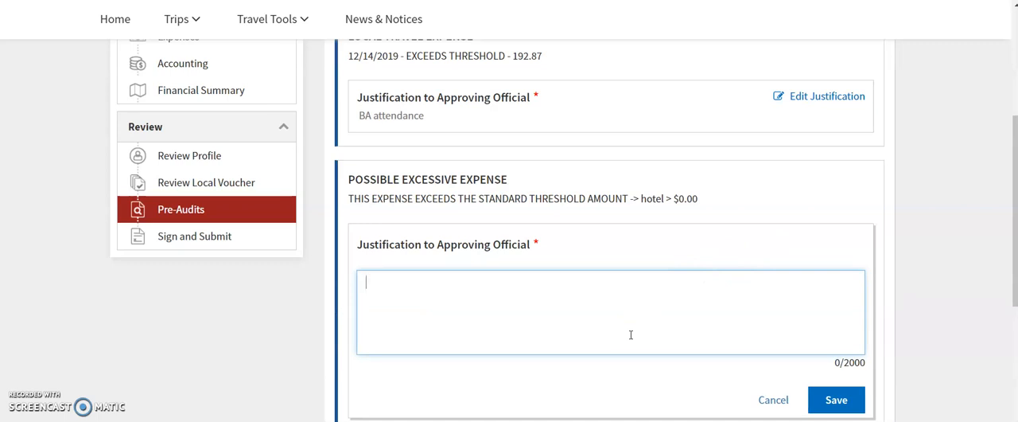
type("IDT-TRP allow ")
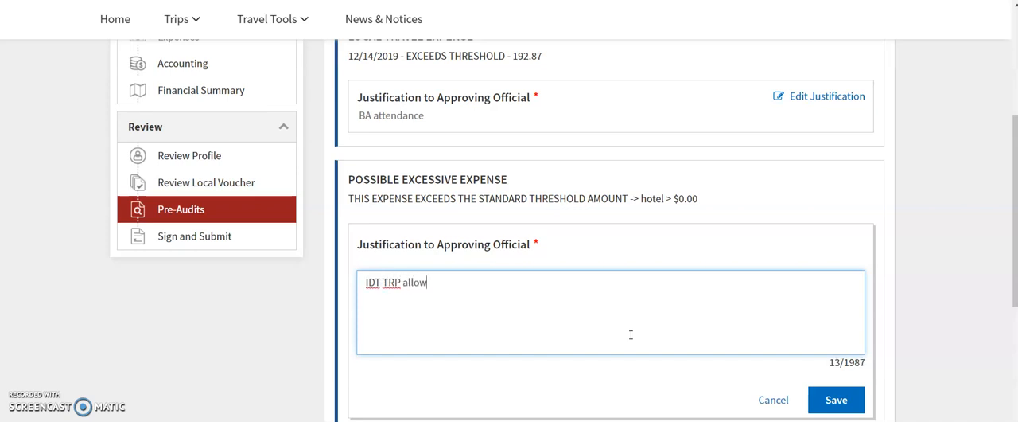
type(" up to $500 for lodging and travel")
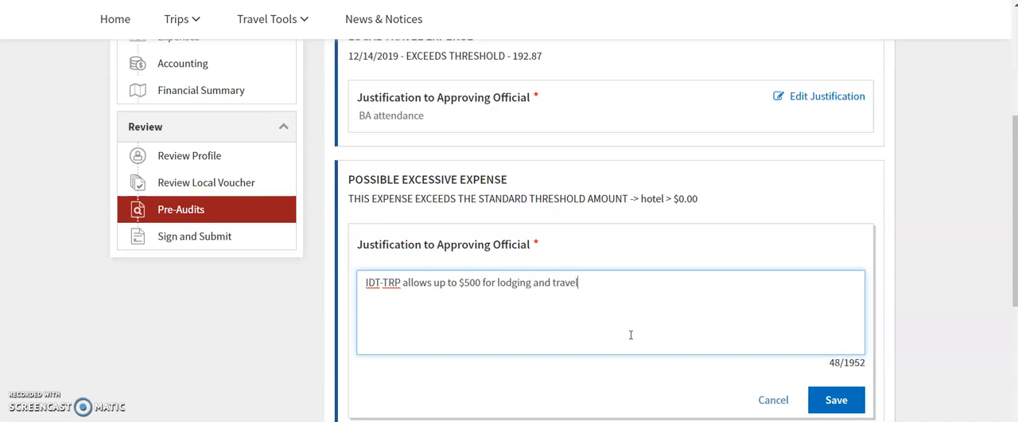
left_click(848, 400)
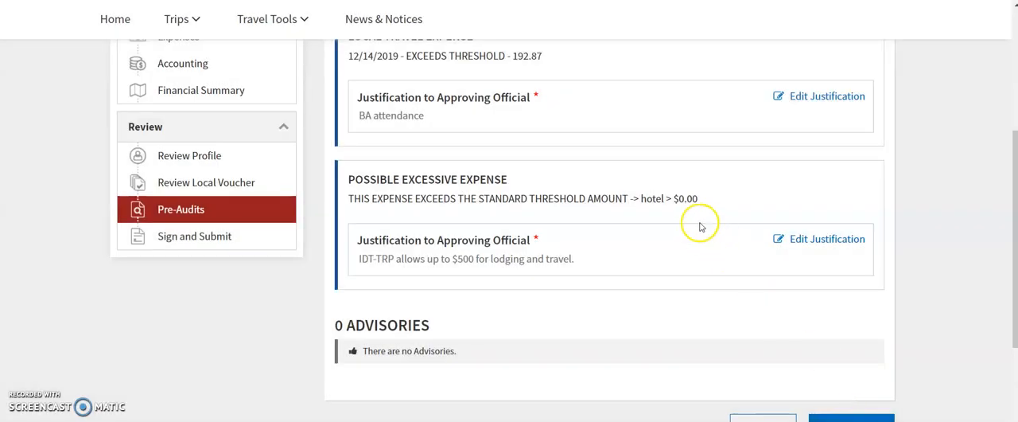
scroll(472, 220, "down", 1)
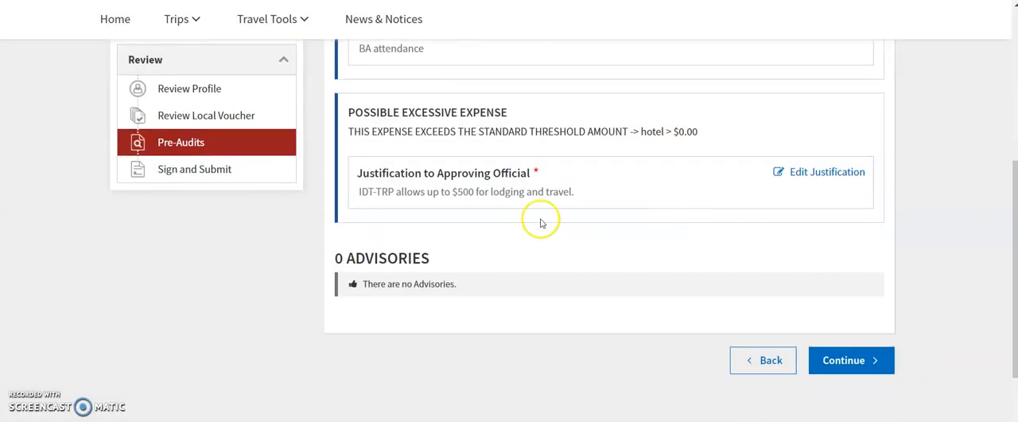
left_click(861, 371)
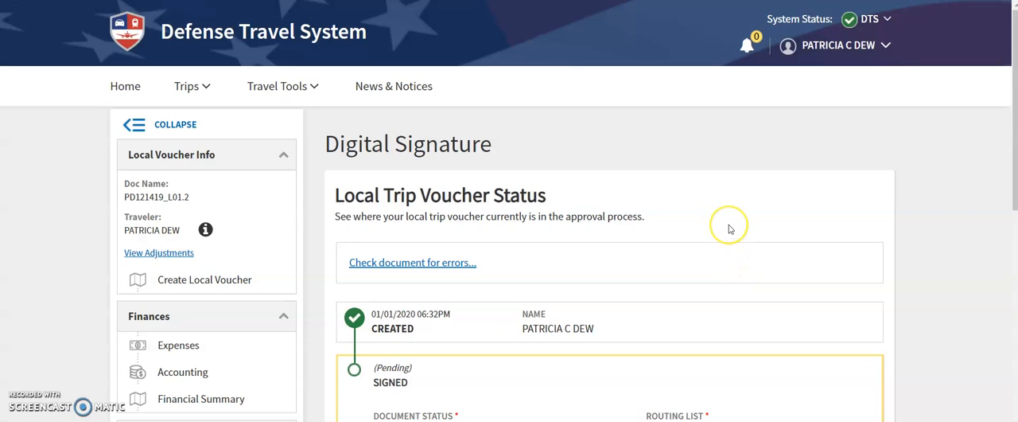
Check the pending signature section of the local voucher and open its additional comments for entry.
scroll(730, 230, "down", 5)
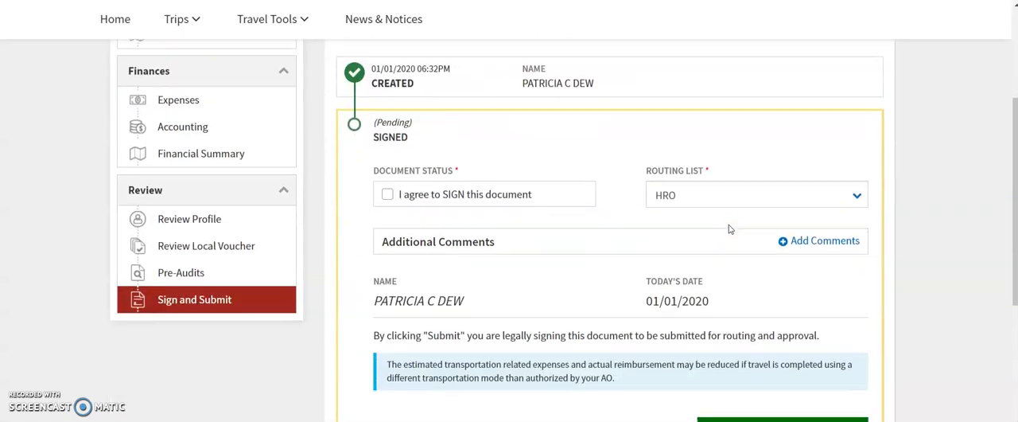
scroll(729, 229, "down", 1)
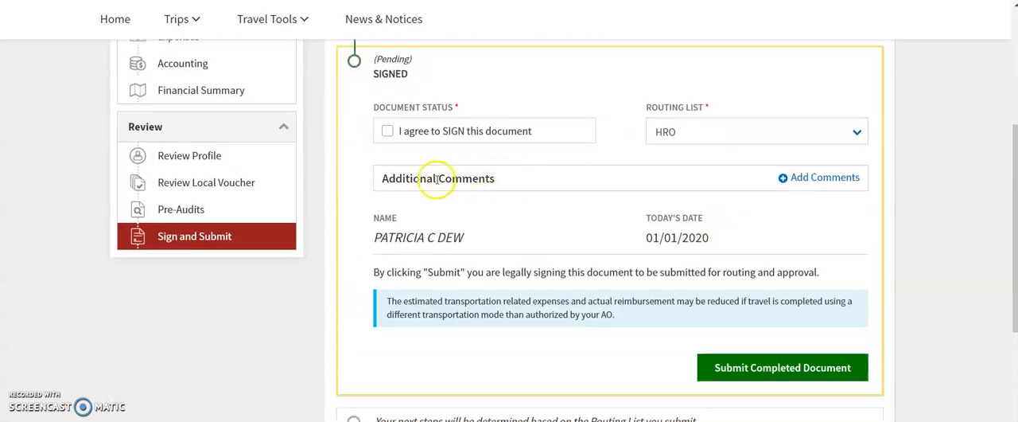
scroll(427, 173, "up", 3)
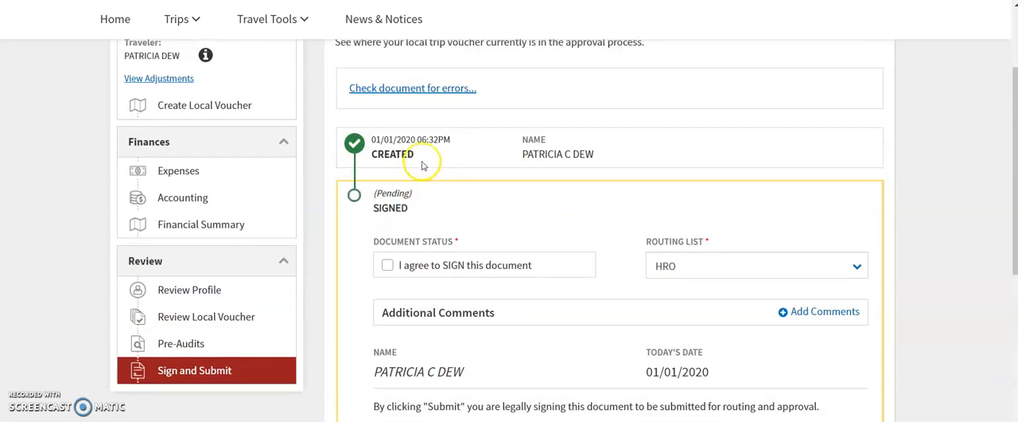
scroll(423, 165, "down", 1)
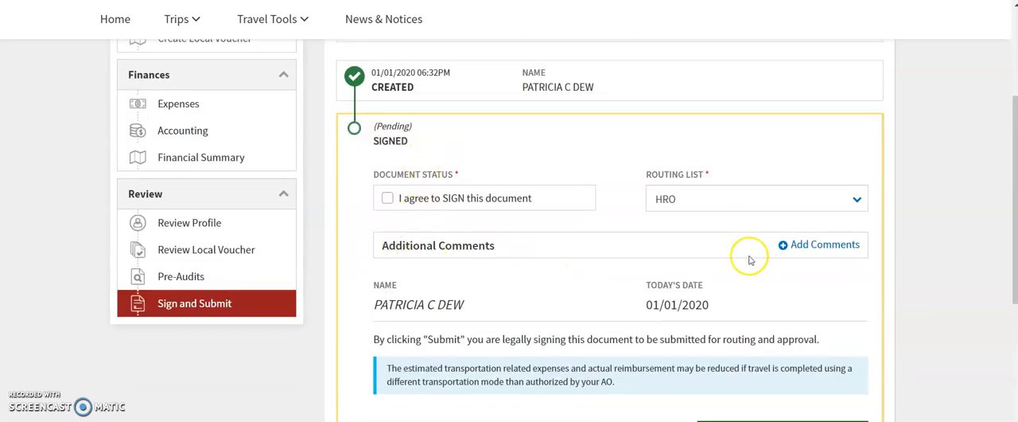
left_click(792, 246)
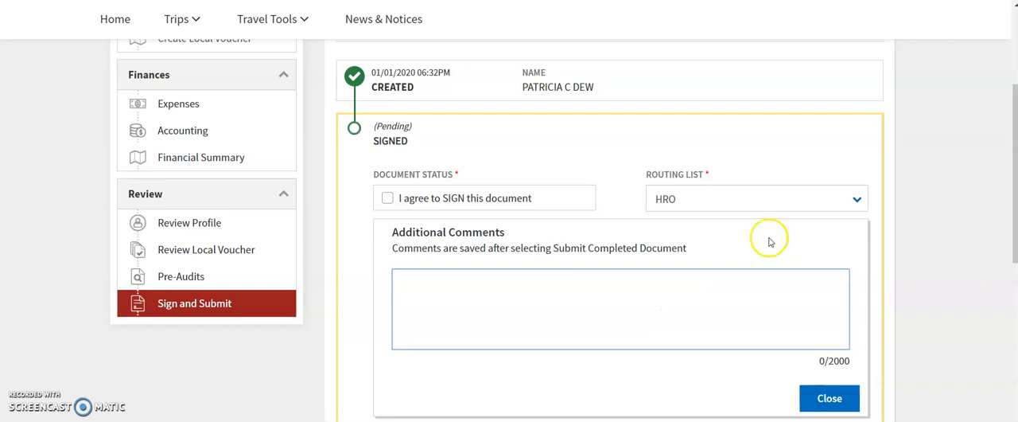
Switch to Google Keep and copy the "IAW 37USC, 452 (b) (9)" paragraph from the IDT-TRP voucher blurb note.
key("ctrl+Tab")
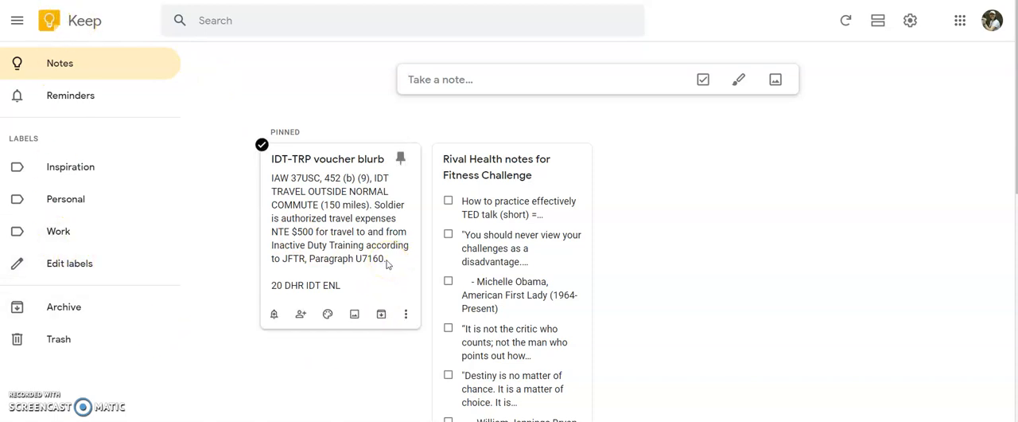
left_click_drag(364, 260, 342, 267)
left_click(319, 224)
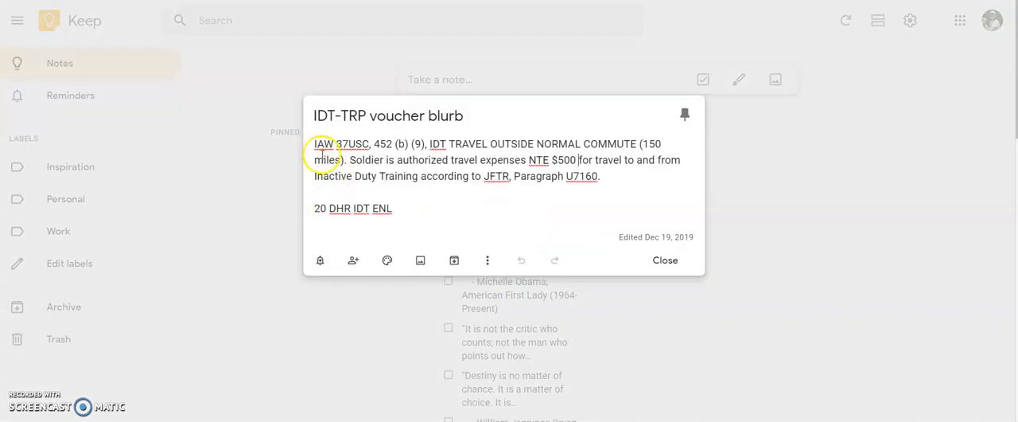
left_click_drag(313, 145, 714, 186)
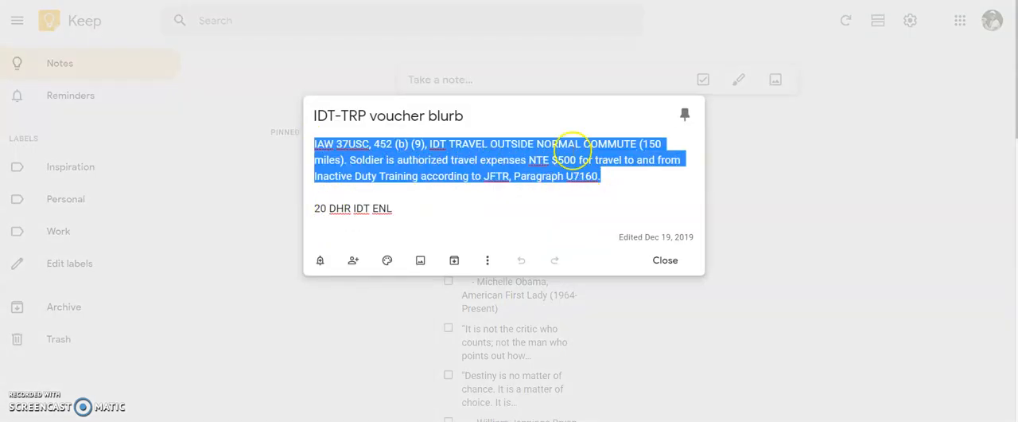
right_click(503, 148)
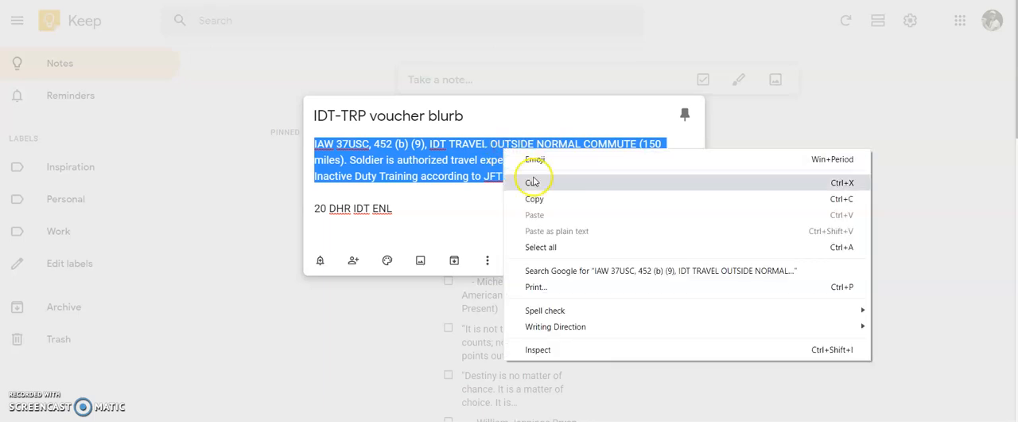
left_click(537, 200)
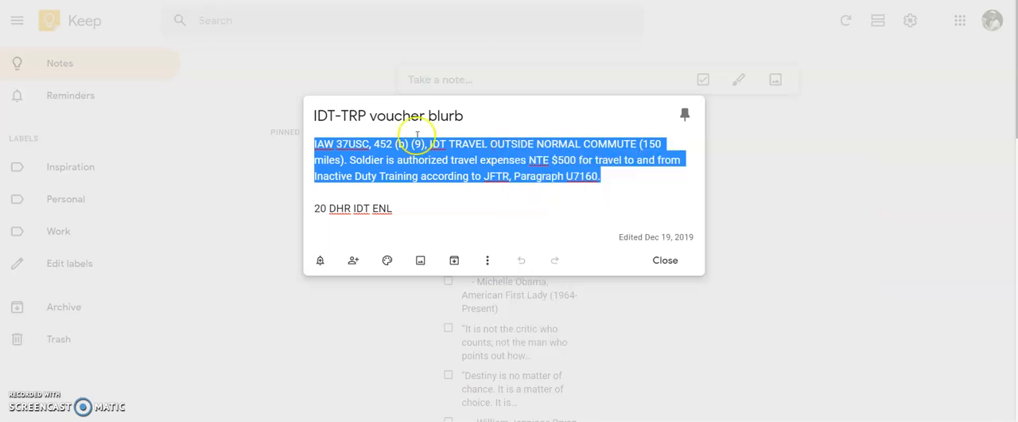
Return to the Defense Travel System and paste the copied IDT travel paragraph into the additional comments.
key("ctrl+Tab")
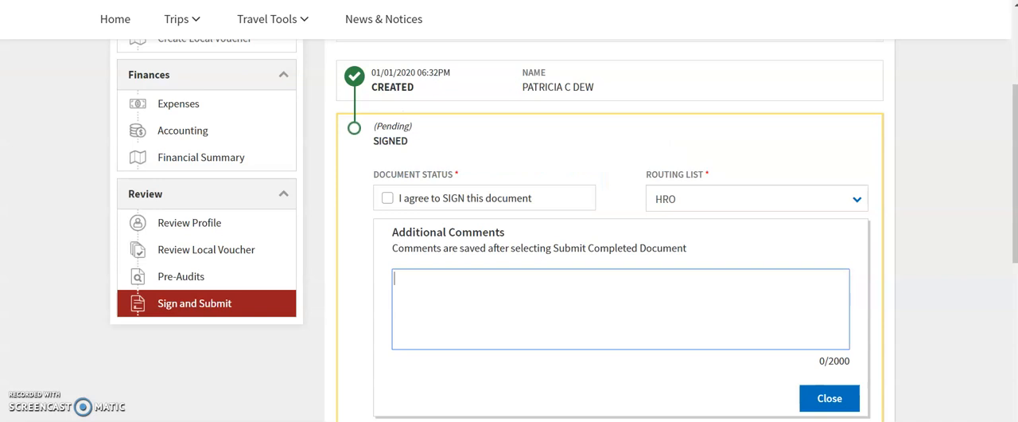
right_click(486, 297)
left_click(557, 191)
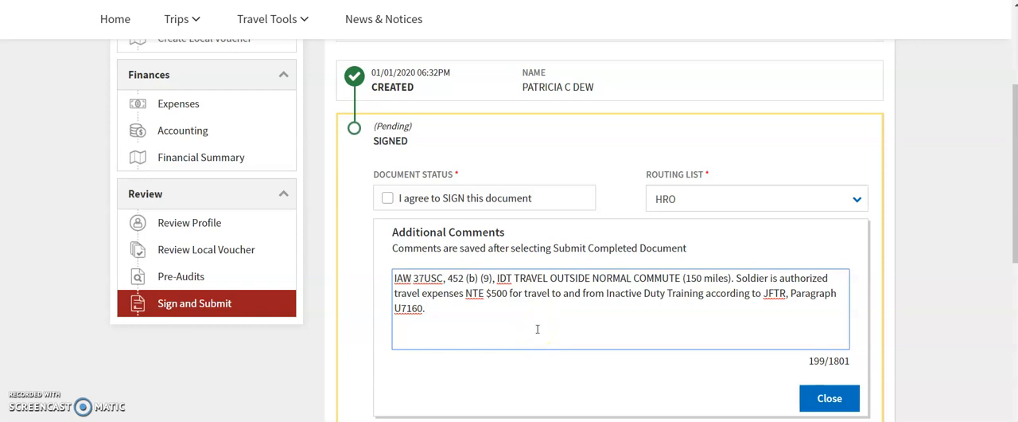
Agree to sign the local voucher with the HRO routing list, submit the completed document and confirm the submission.
left_click(387, 199)
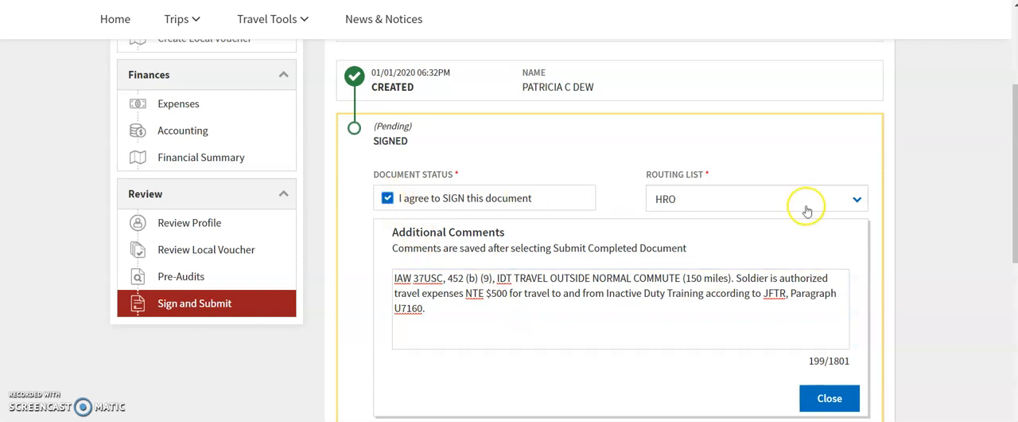
scroll(892, 210, "down", 1)
scroll(886, 305, "down", 3)
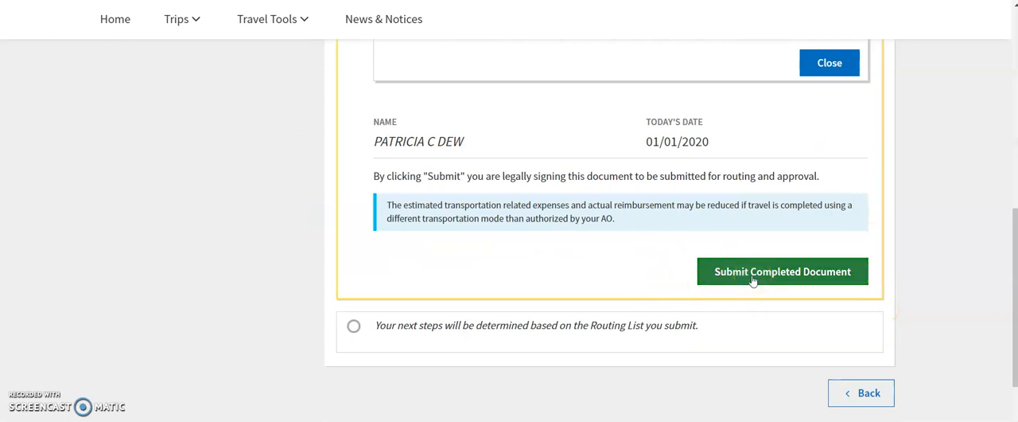
left_click(752, 272)
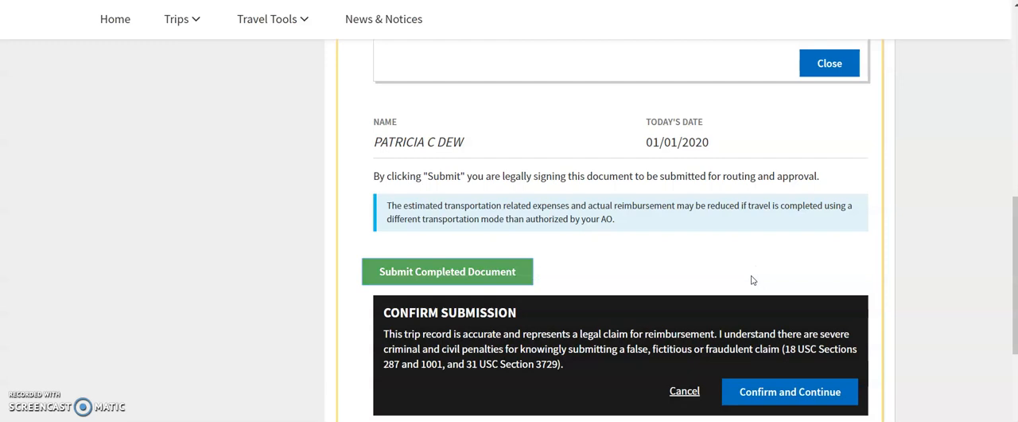
scroll(753, 278, "down", 1)
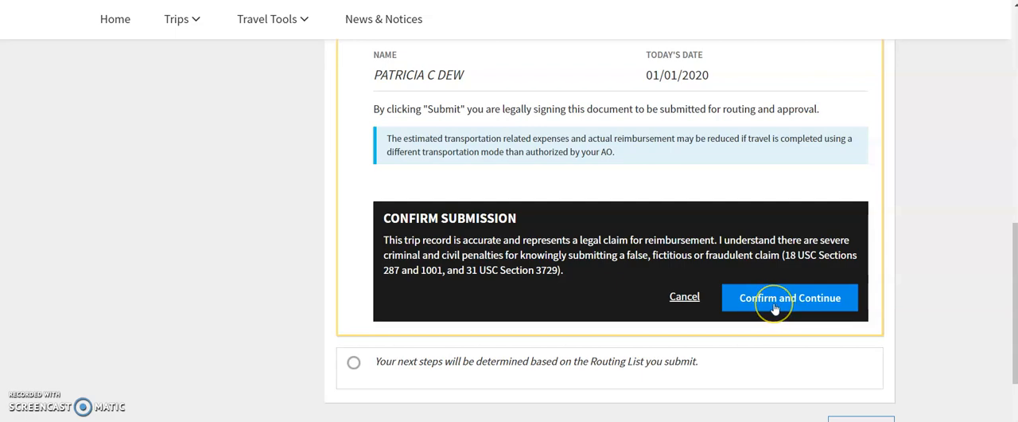
left_click(774, 307)
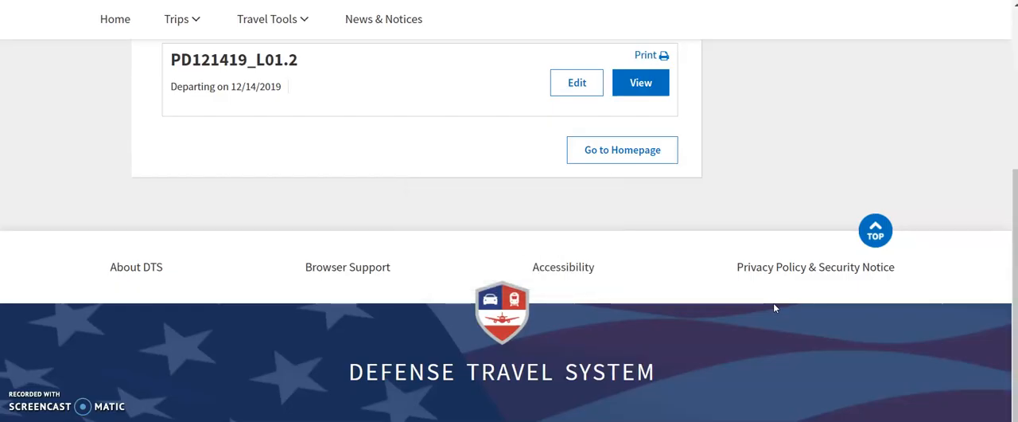
Check the submission confirmation, then return to the homepage and list the local vouchers to find the one departing on 12/14/2019.
scroll(580, 292, "up", 3)
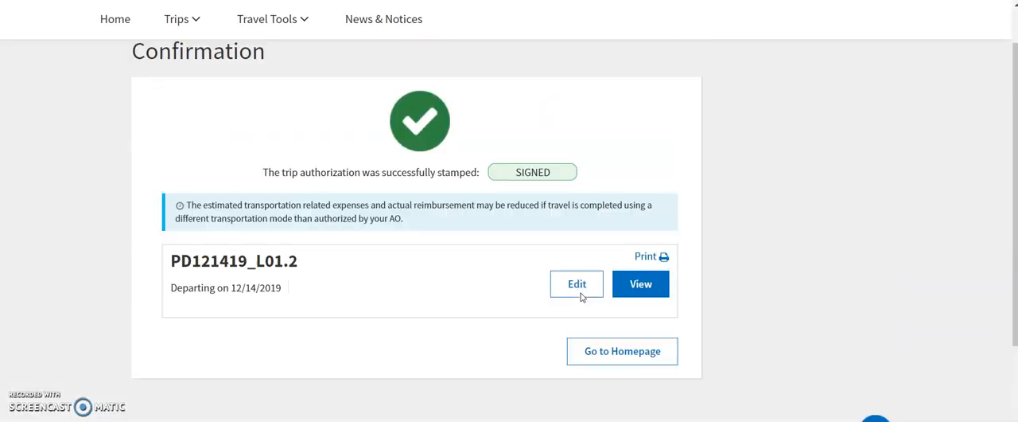
scroll(580, 296, "up", 2)
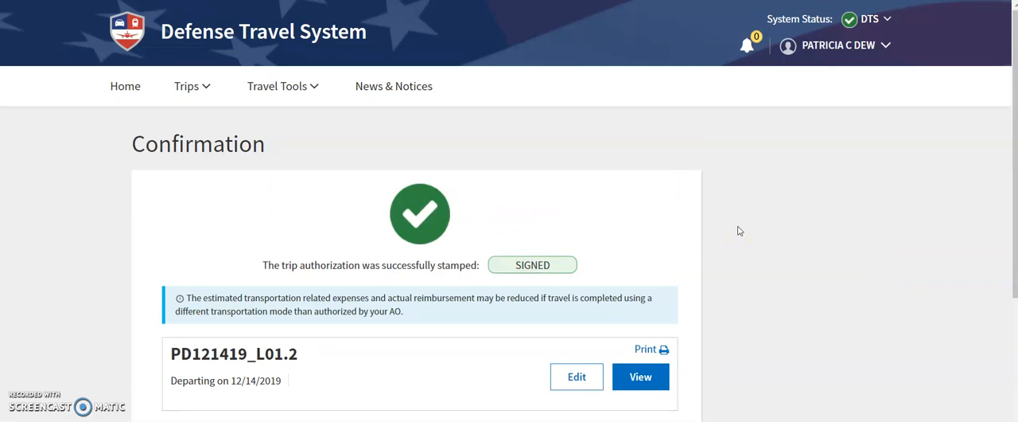
scroll(740, 231, "down", 2)
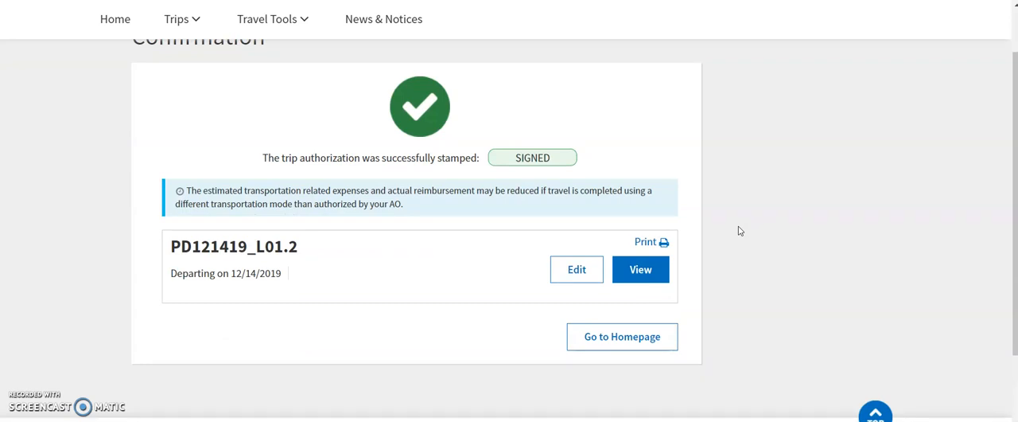
scroll(740, 231, "up", 2)
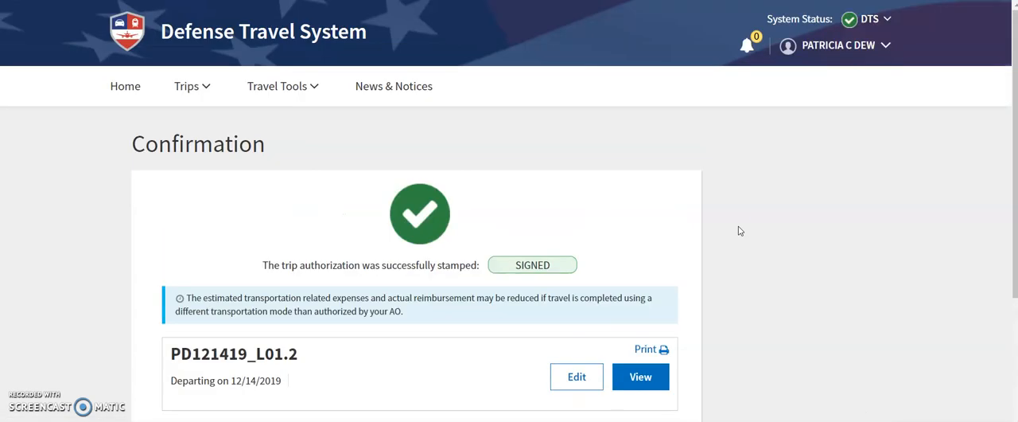
scroll(739, 230, "down", 2)
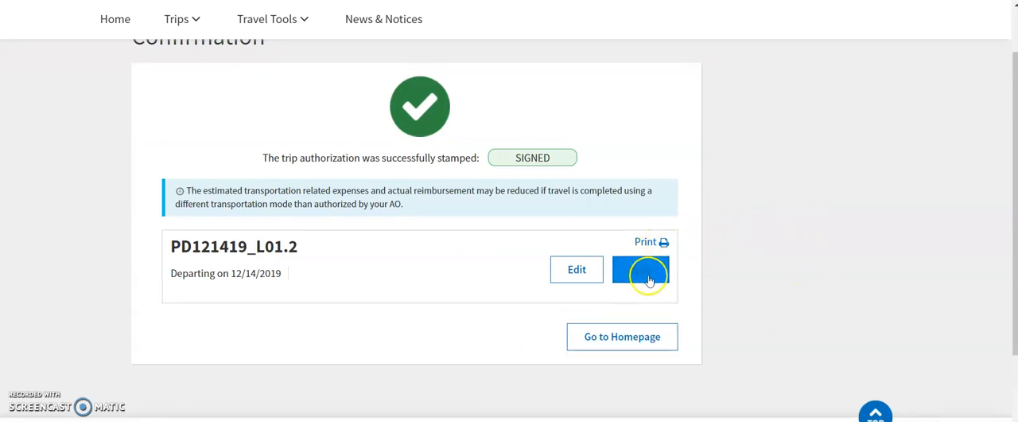
left_click(623, 337)
scroll(981, 284, "down", 2)
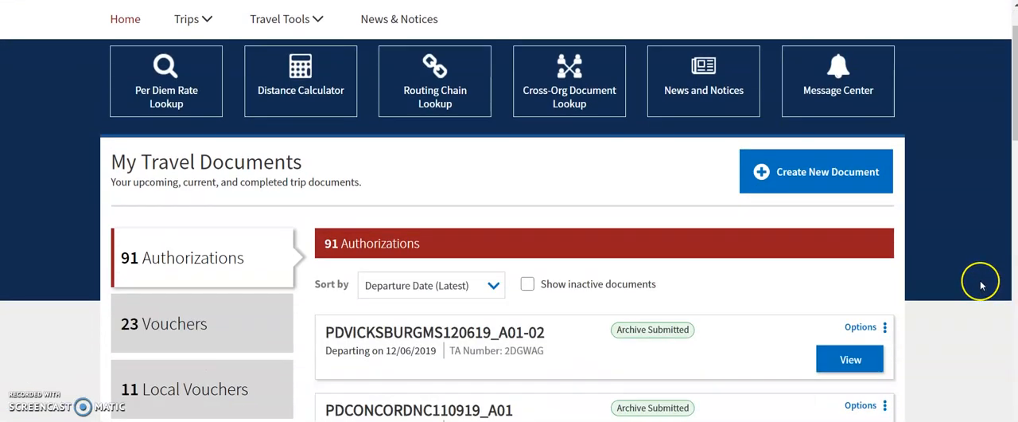
scroll(981, 285, "down", 1)
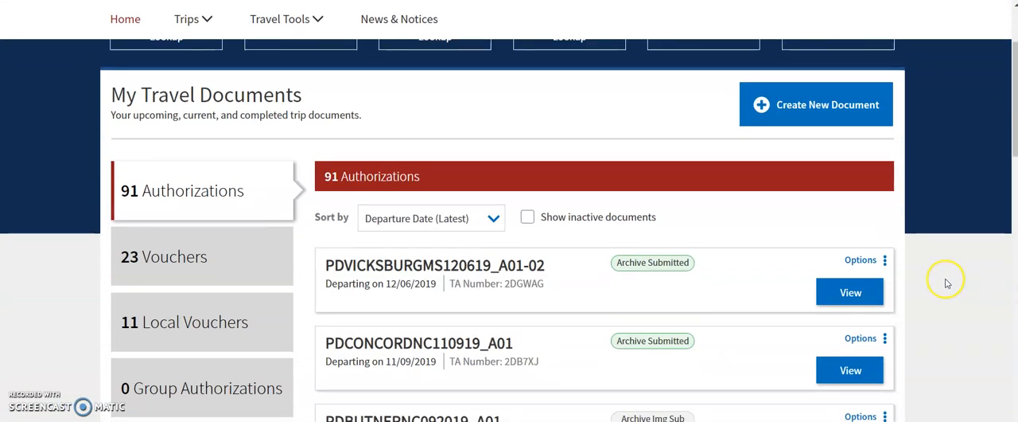
left_click(182, 324)
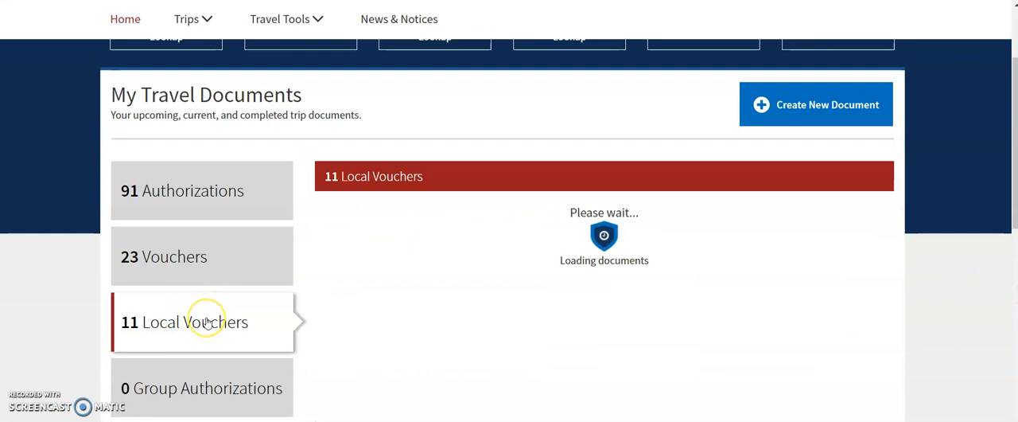
scroll(454, 278, "down", 1)
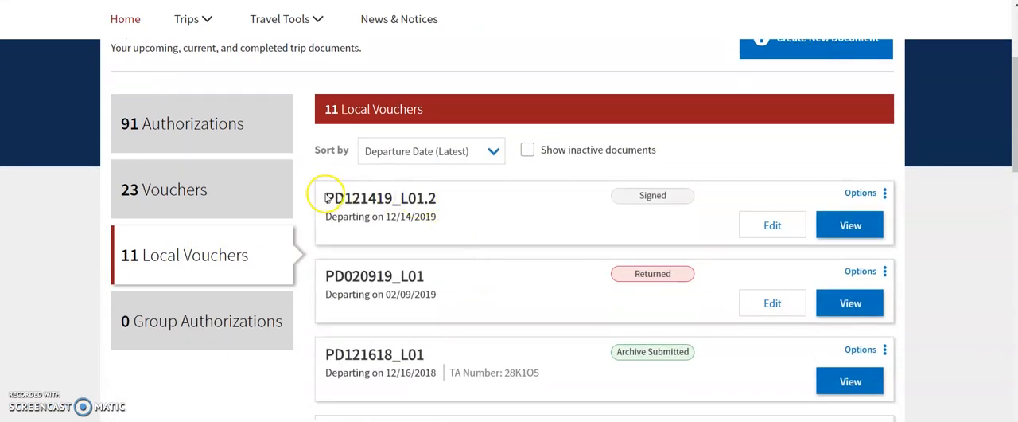